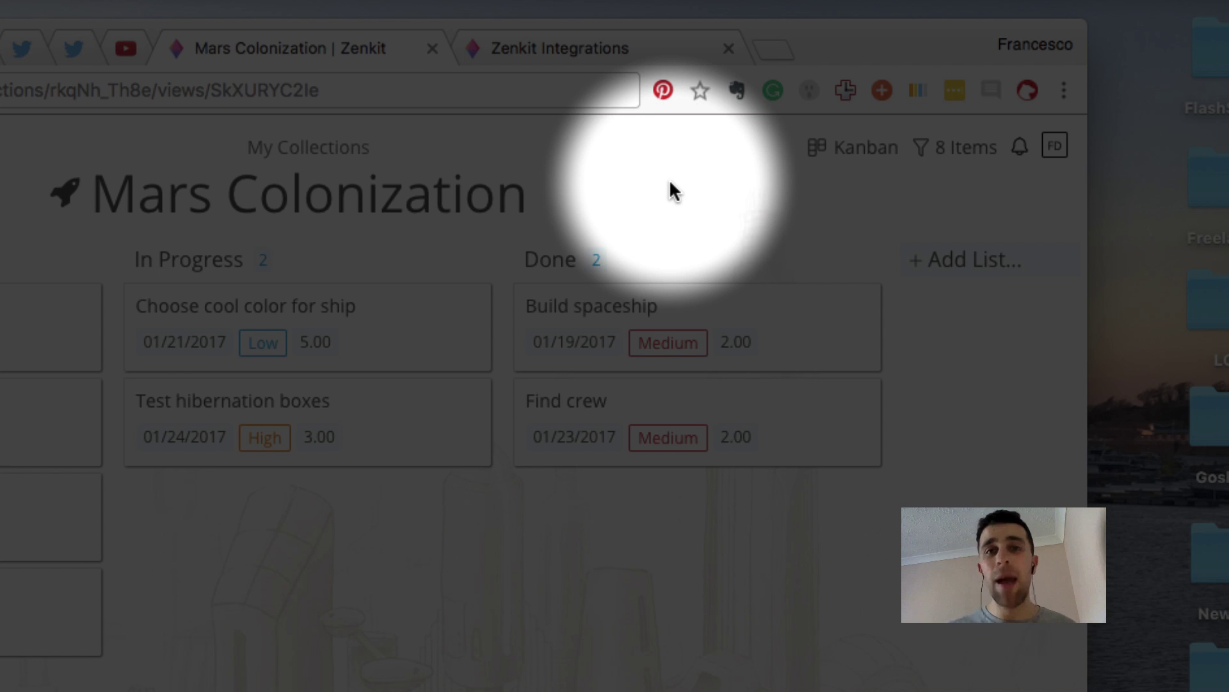
Look over the view types available for the Mars Colonization collection
left_click(845, 153)
mouse_move(794, 255)
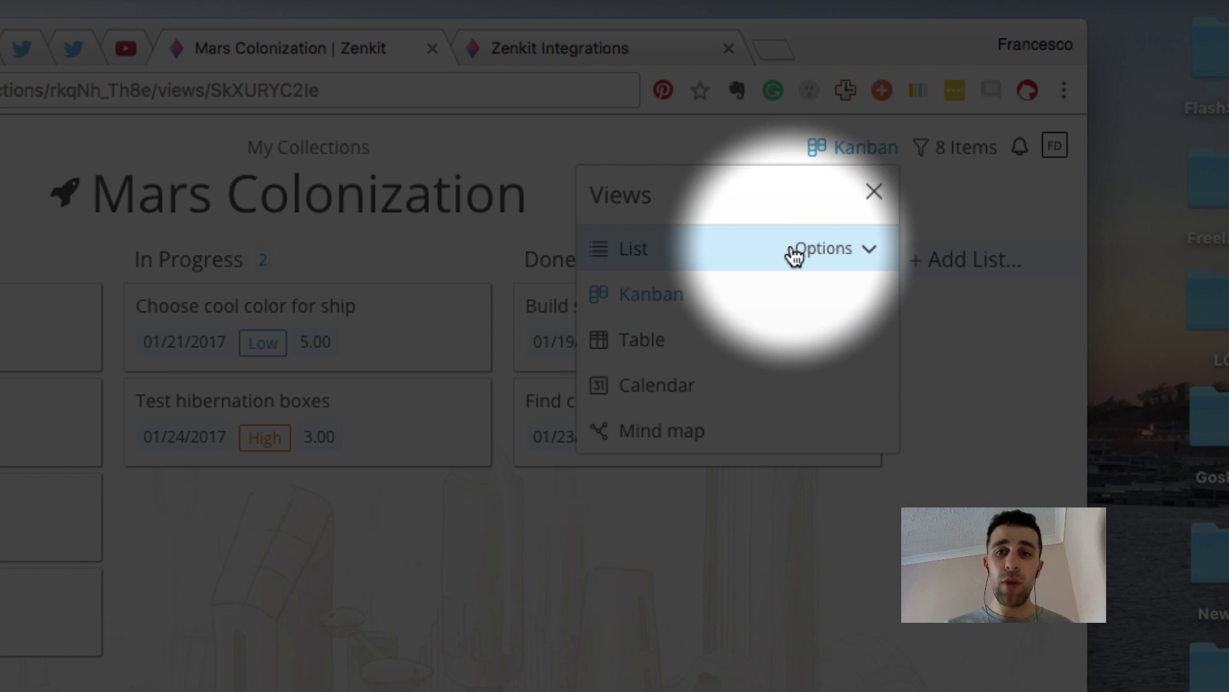
left_click(761, 587)
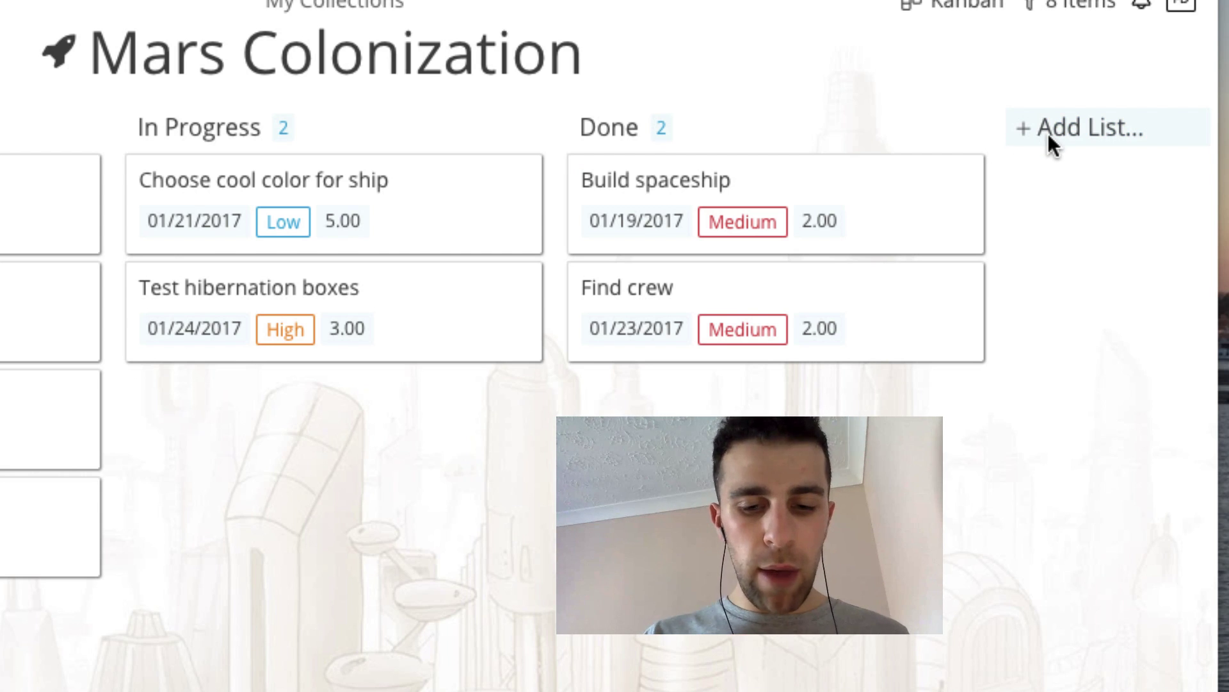
Add a new list named "Very Done" to the Kanban board
left_click(1049, 133)
type("Very compl")
key("BackSpace")
key("BackSpace")
key("BackSpace")
key("BackSpace")
key("BackSpace")
type("Done")
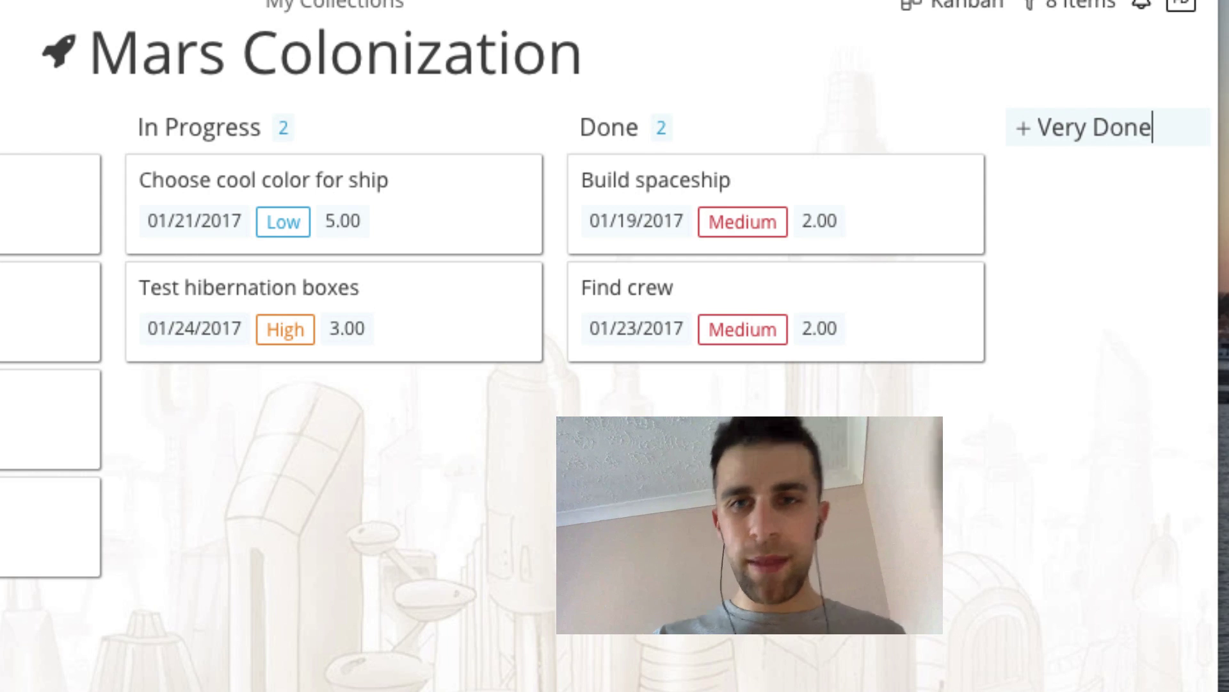
key("Return")
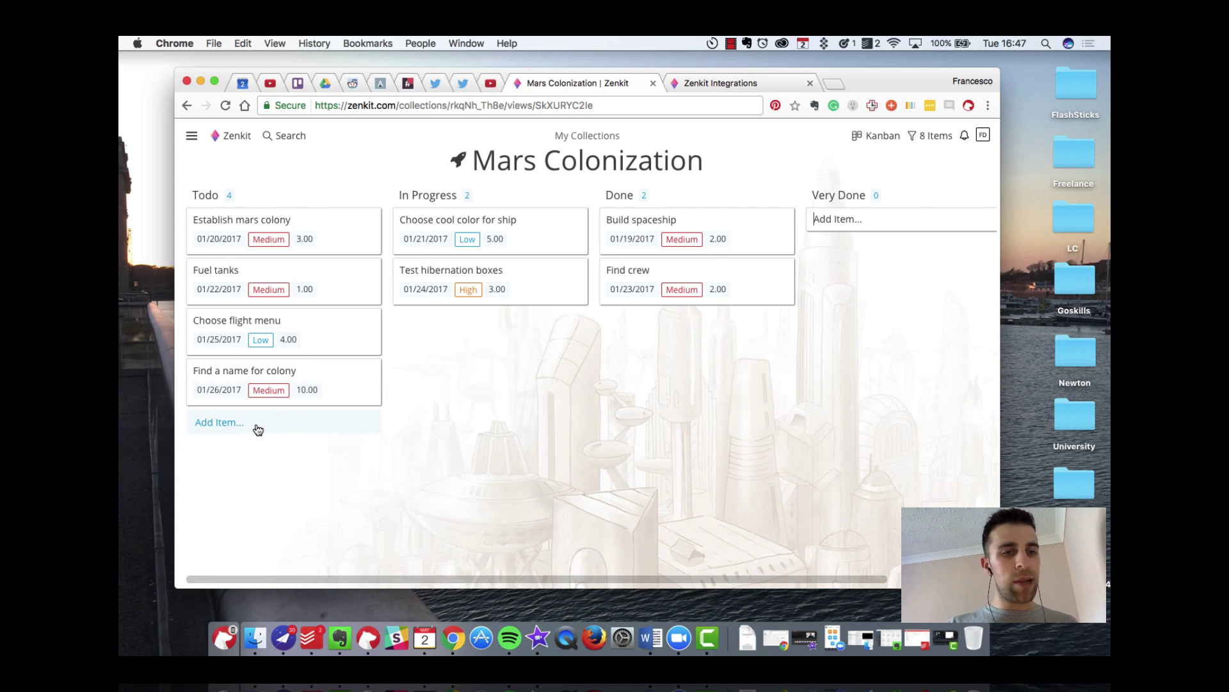
Open the "Establish mars colony" item and examine its due date calendar without changing the date
left_click(286, 221)
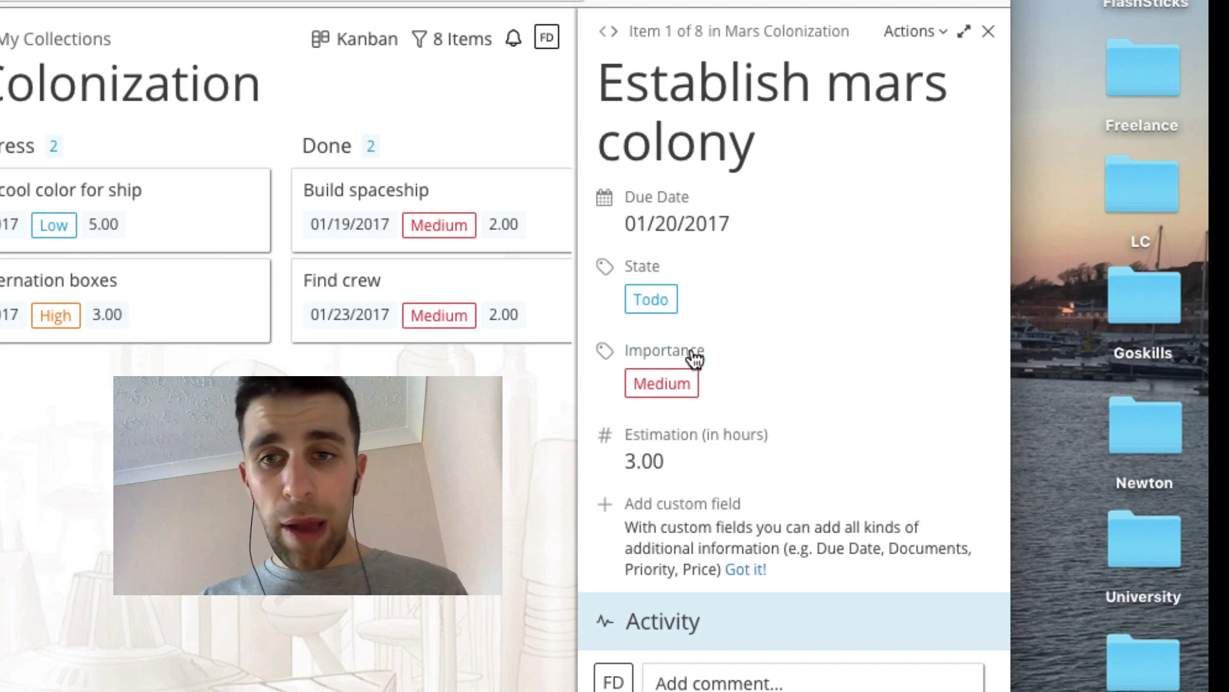
left_click(705, 225)
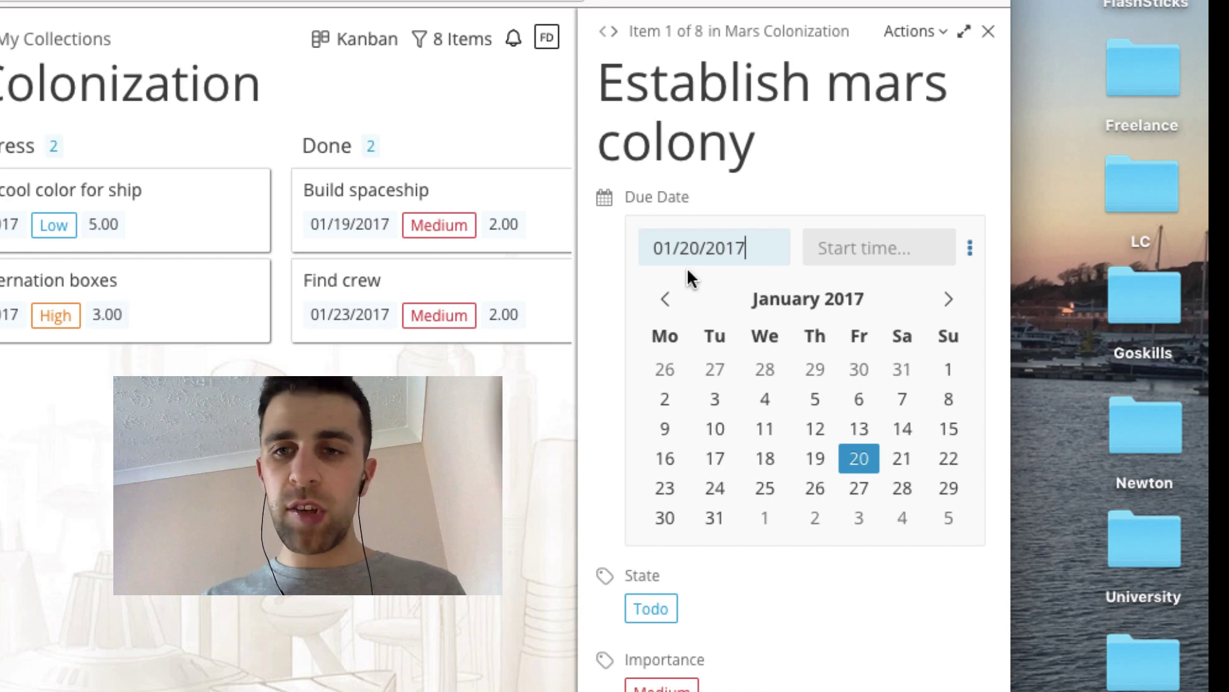
left_click(839, 189)
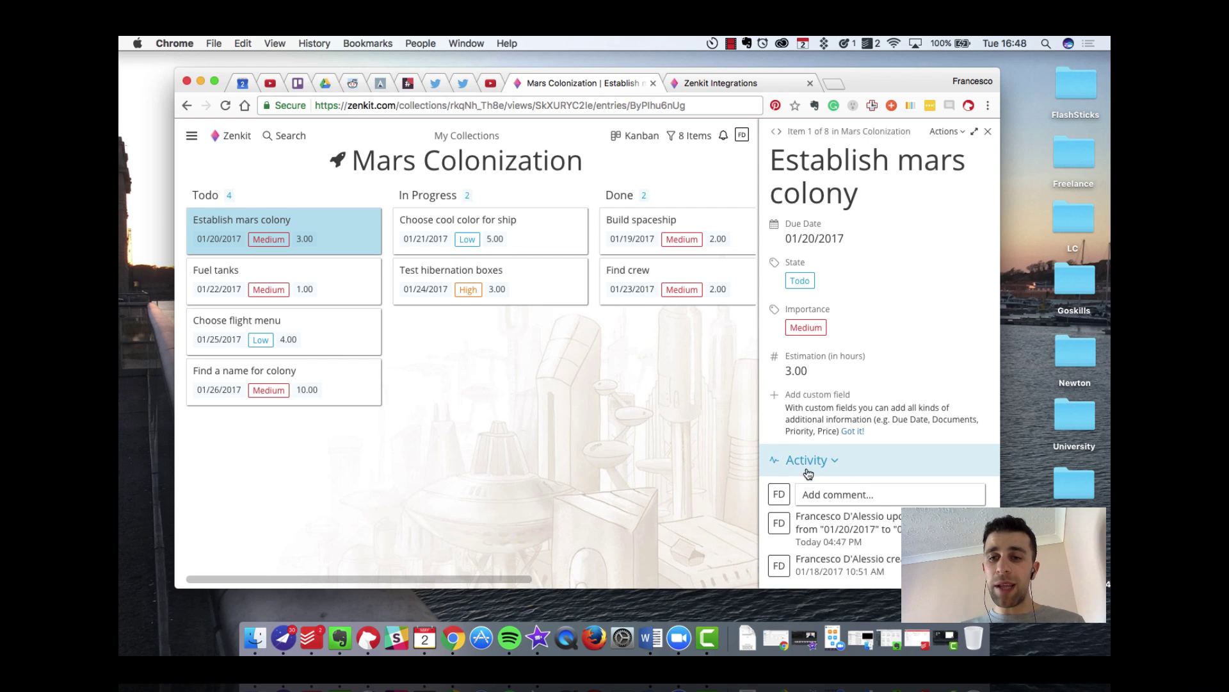
Review the field types offered for a new custom field, leaving the dialog without creating one
left_click(824, 396)
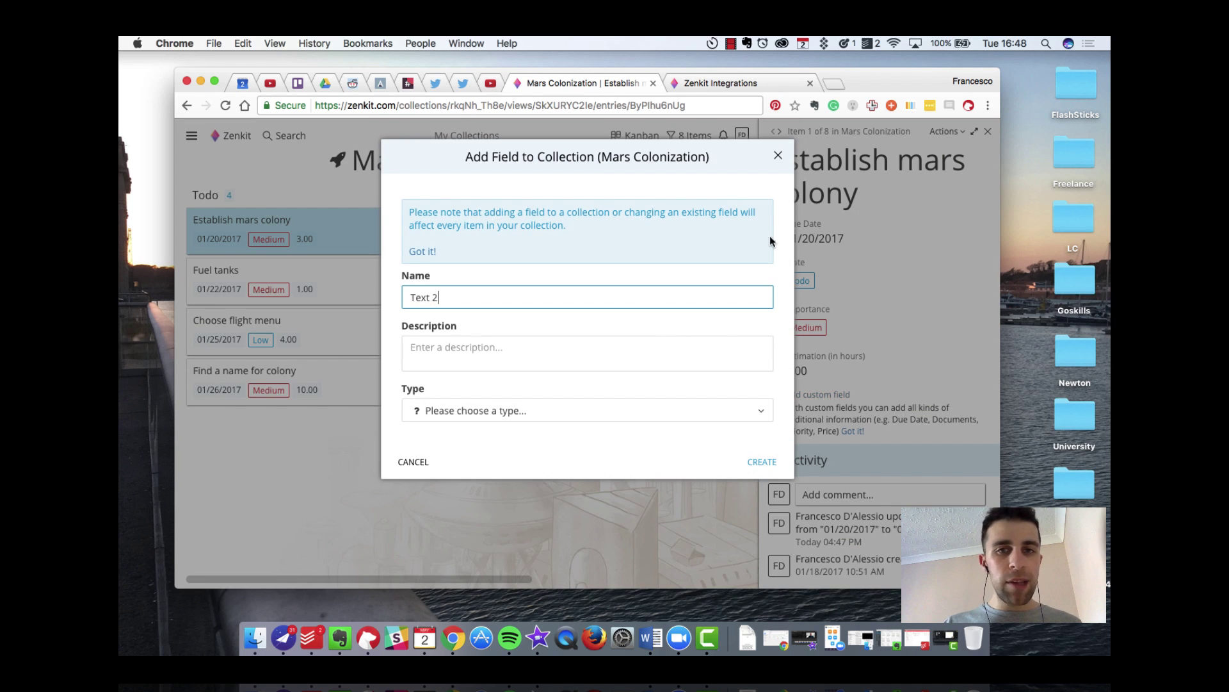
left_click(535, 403)
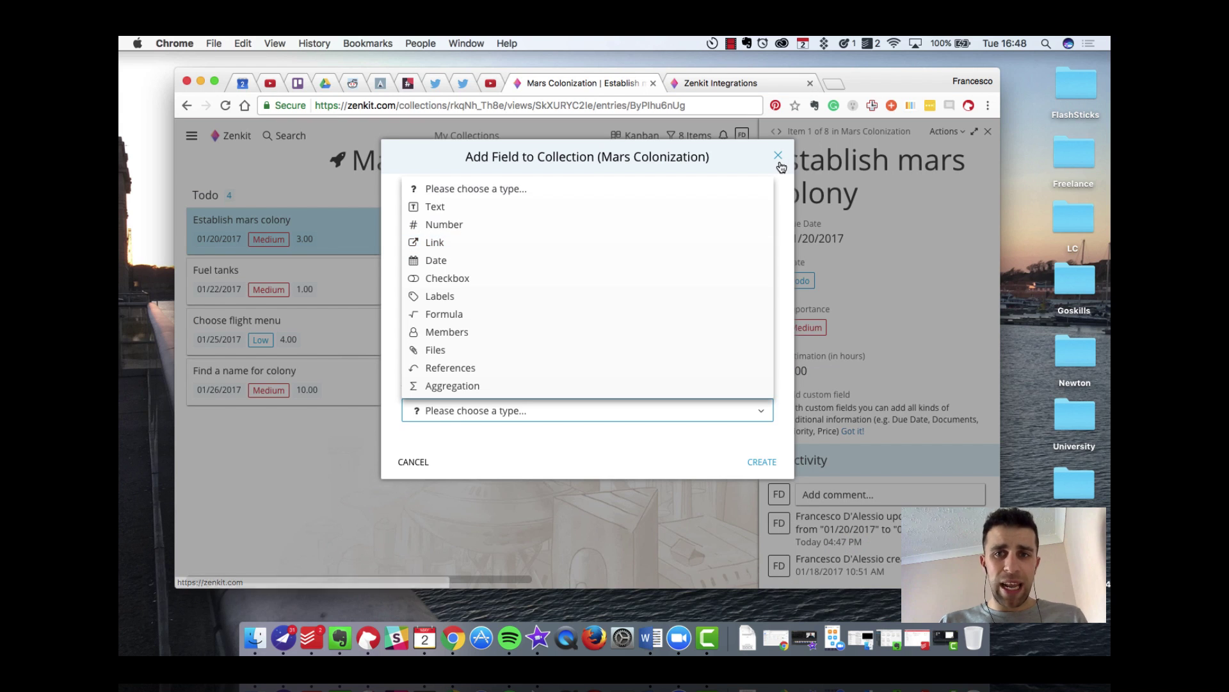
left_click(778, 155)
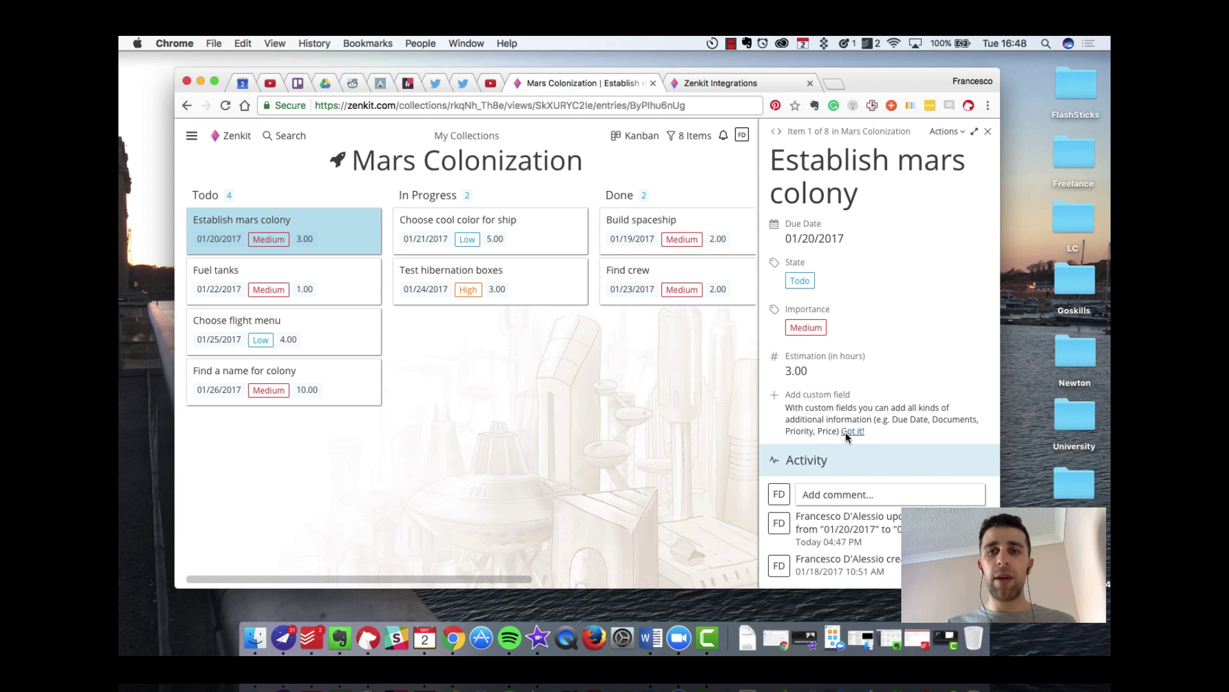
Review the actions available for the "Establish mars colony" item
left_click(943, 131)
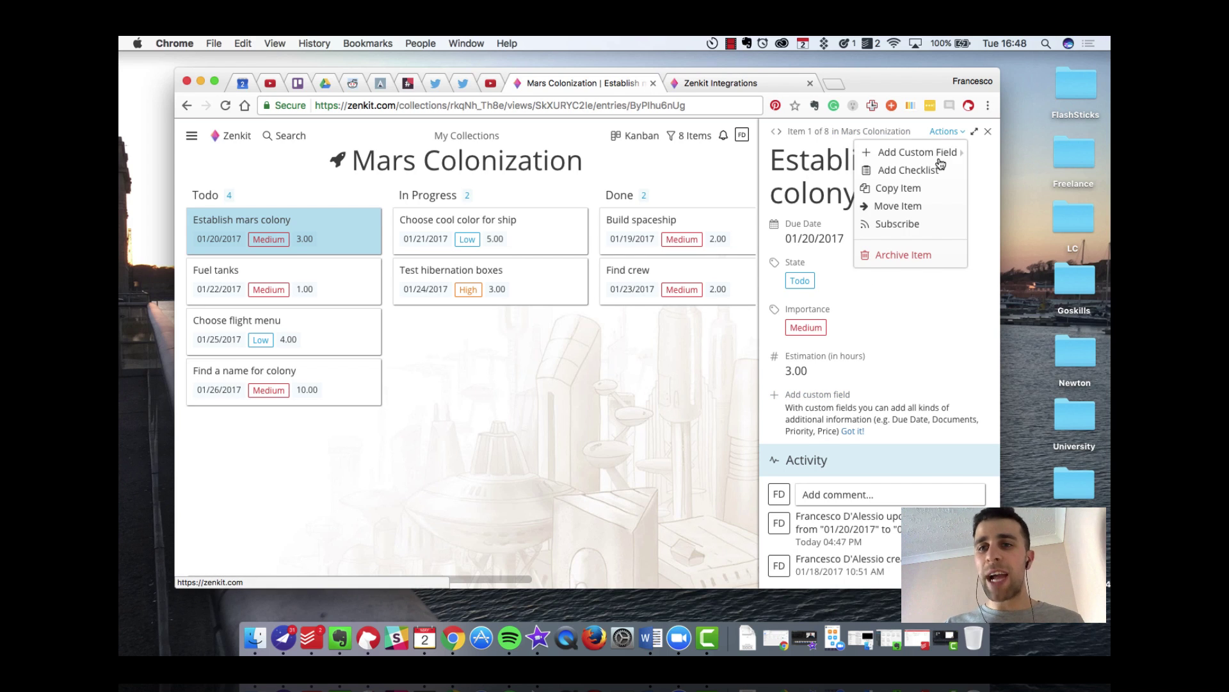
mouse_move(940, 160)
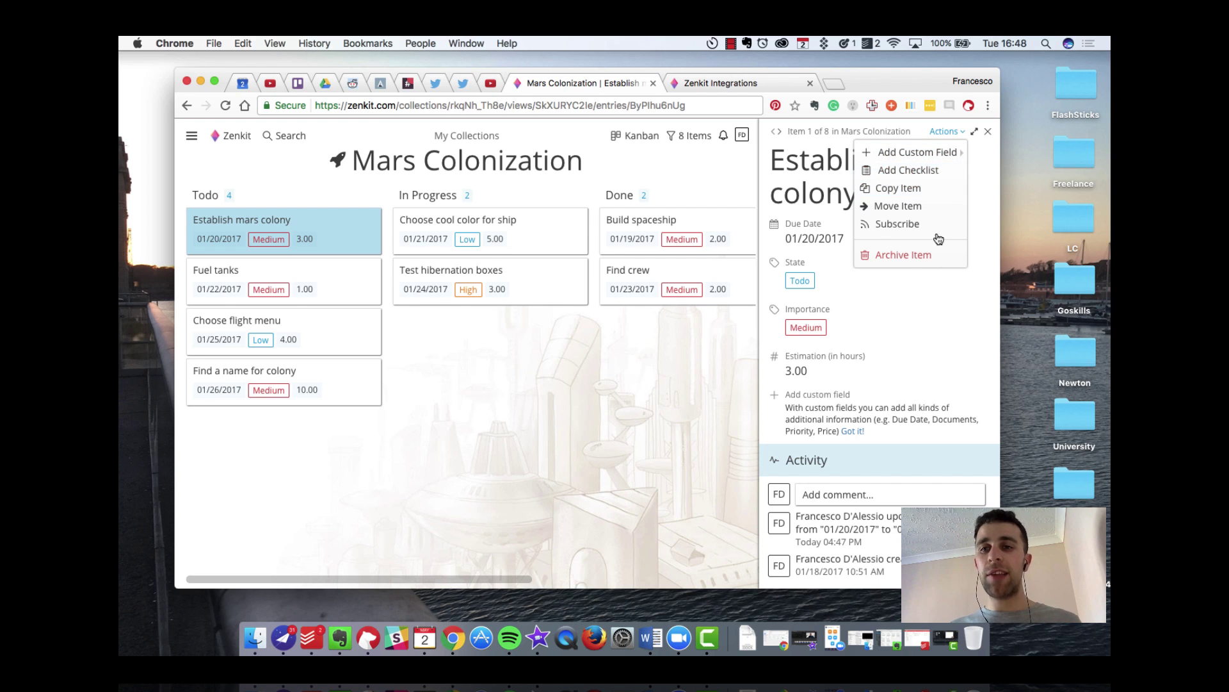
left_click(932, 297)
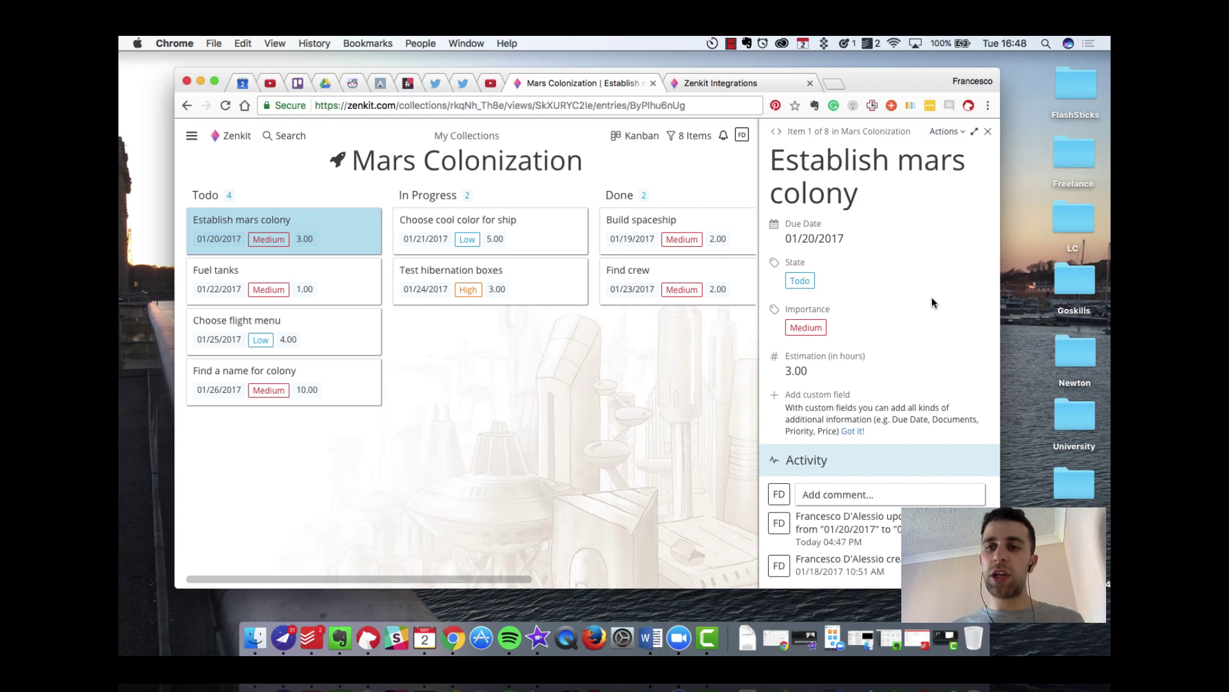
Close the item details and move the "Choose cool color for ship" card from In Progress to Done
left_click(990, 133)
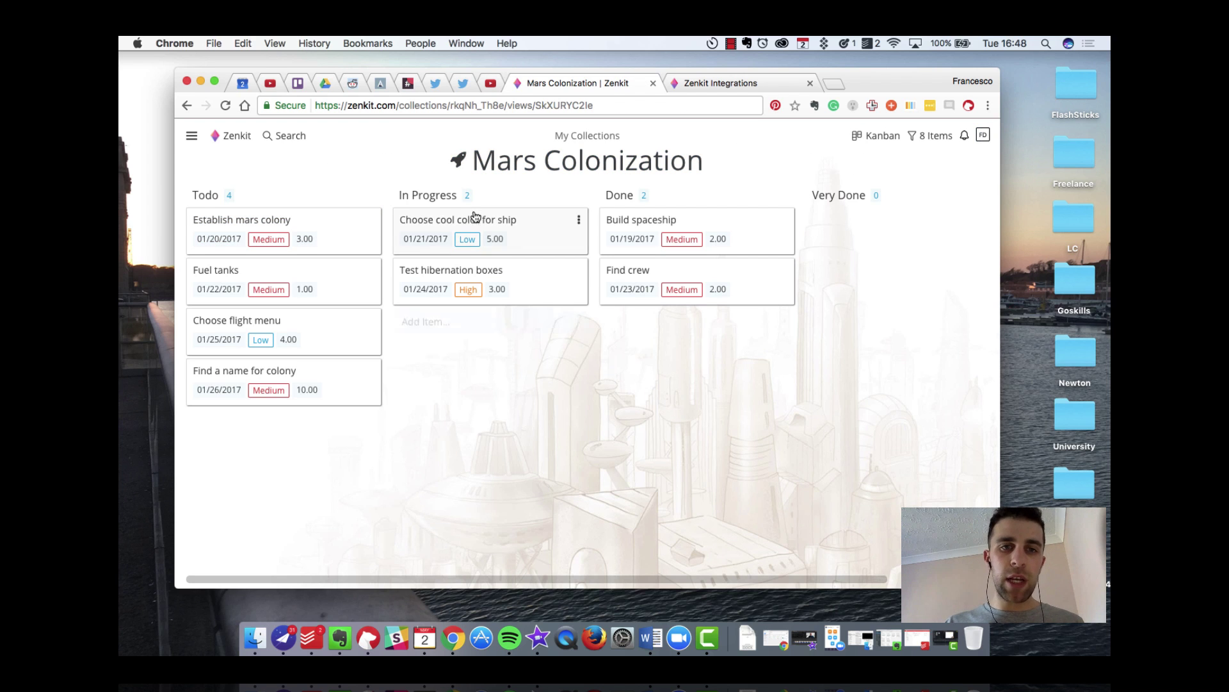
left_click_drag(479, 215, 701, 263)
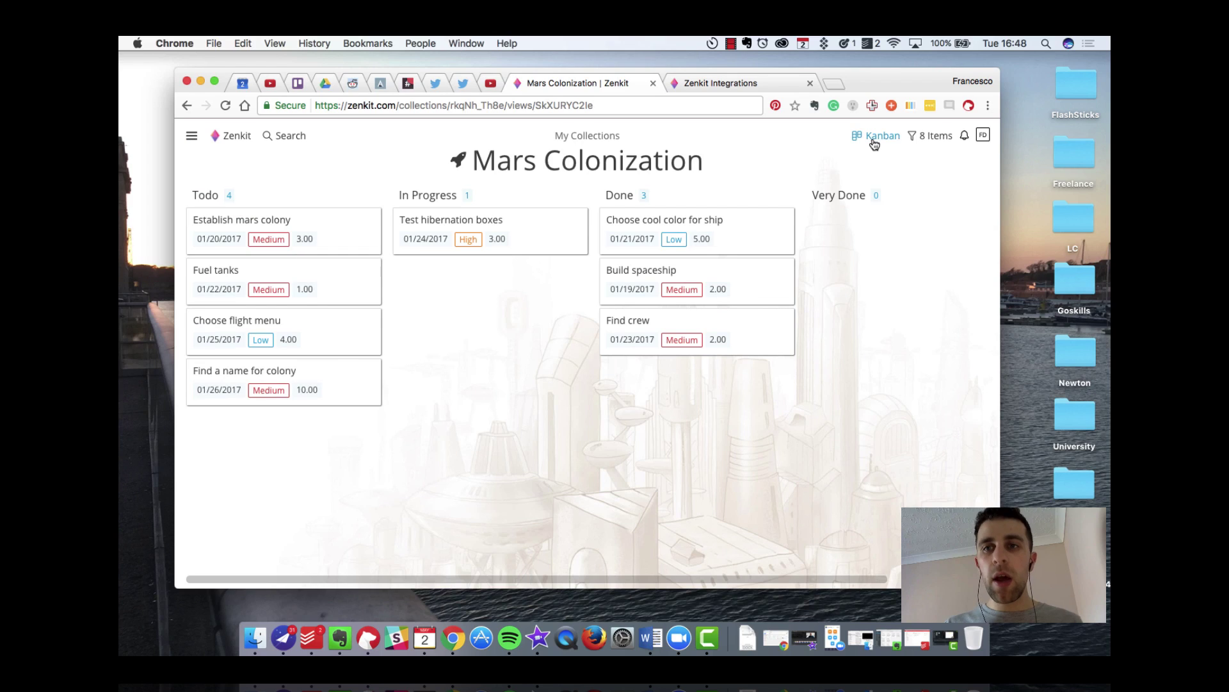
Filter the collection for items with any field containing "boxes"
left_click(875, 137)
left_click(918, 135)
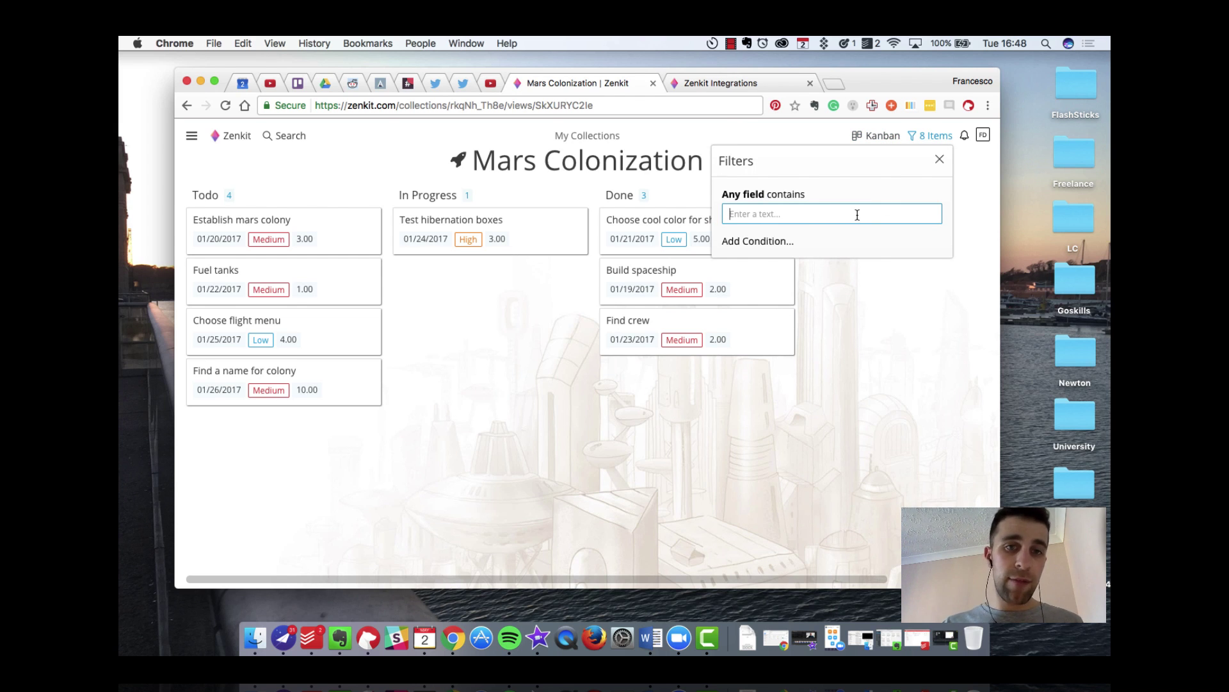
type("boxe")
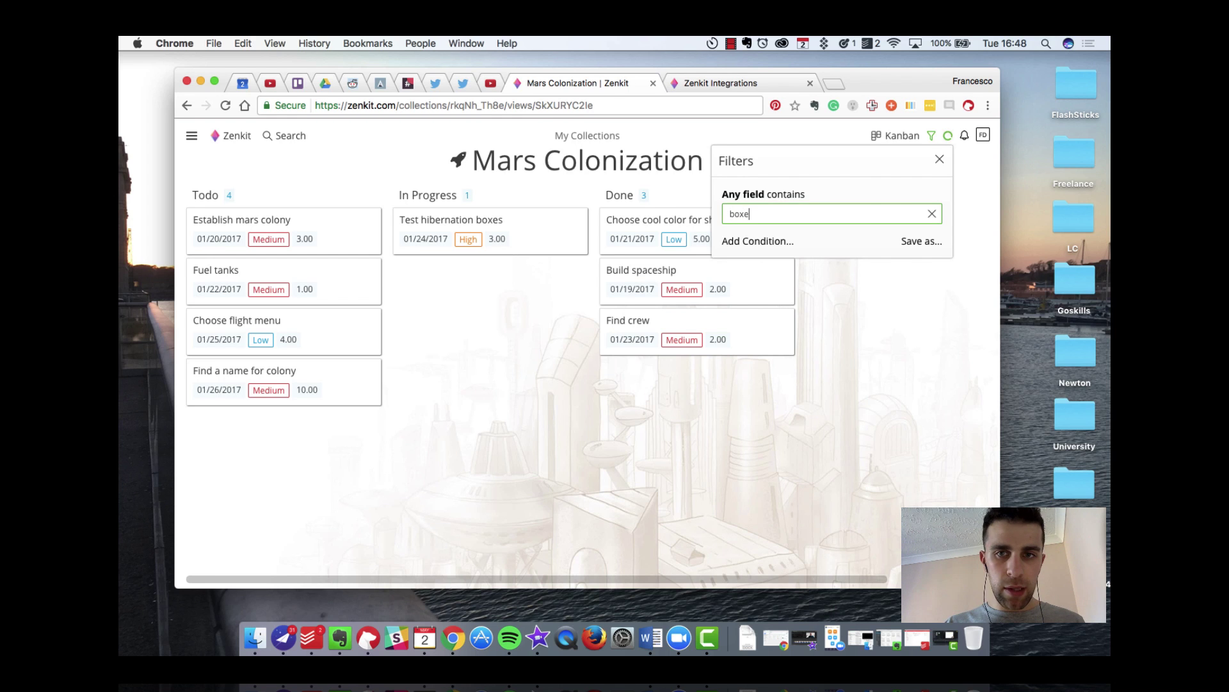
type("s")
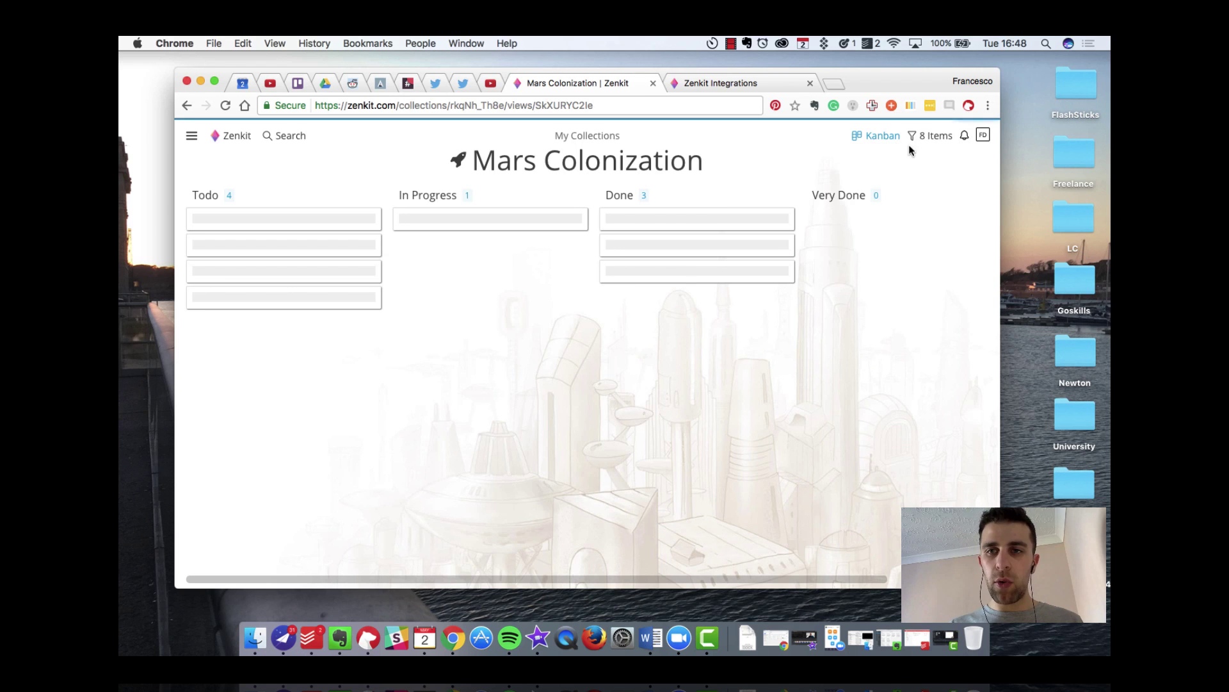
Switch the collection to List view and increase the item size to about the middle of its range
left_click(875, 136)
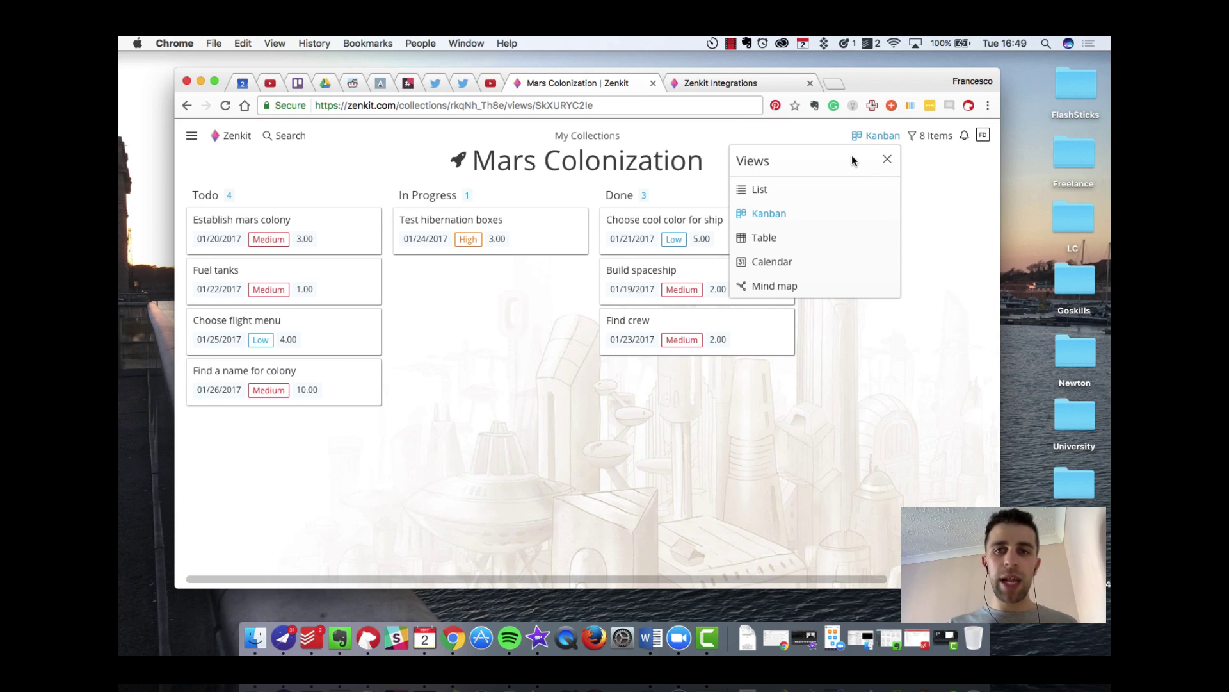
left_click(882, 191)
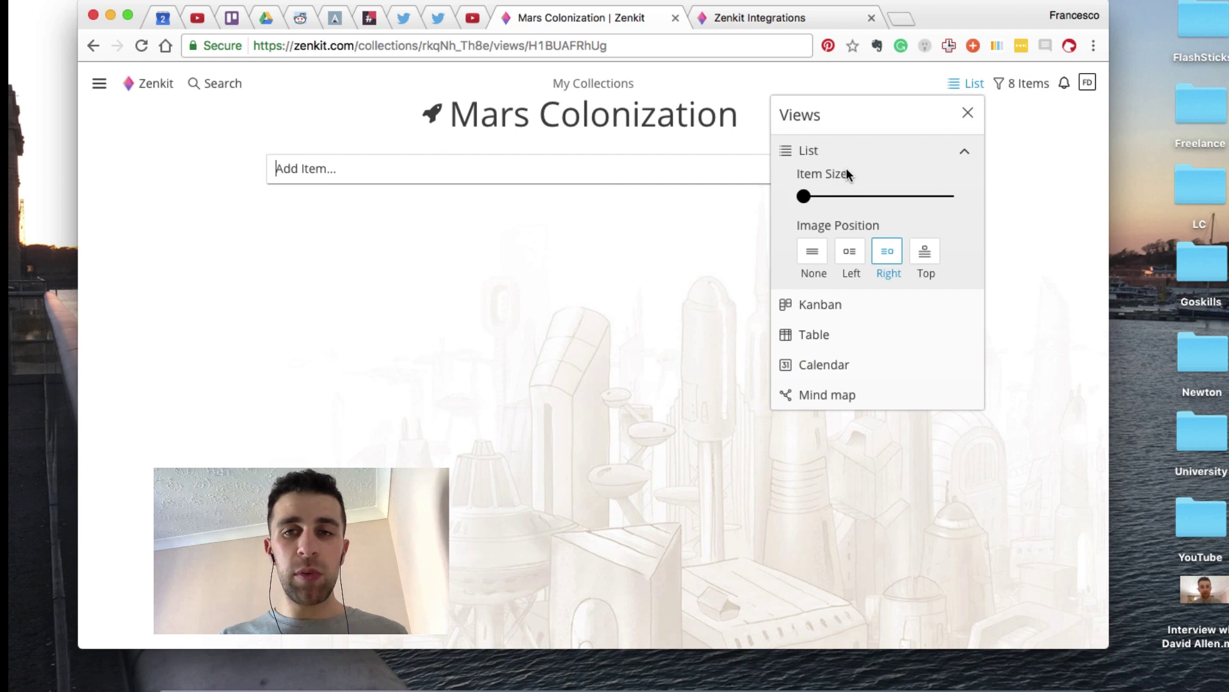
left_click_drag(756, 224, 870, 229)
left_click_drag(946, 199, 874, 196)
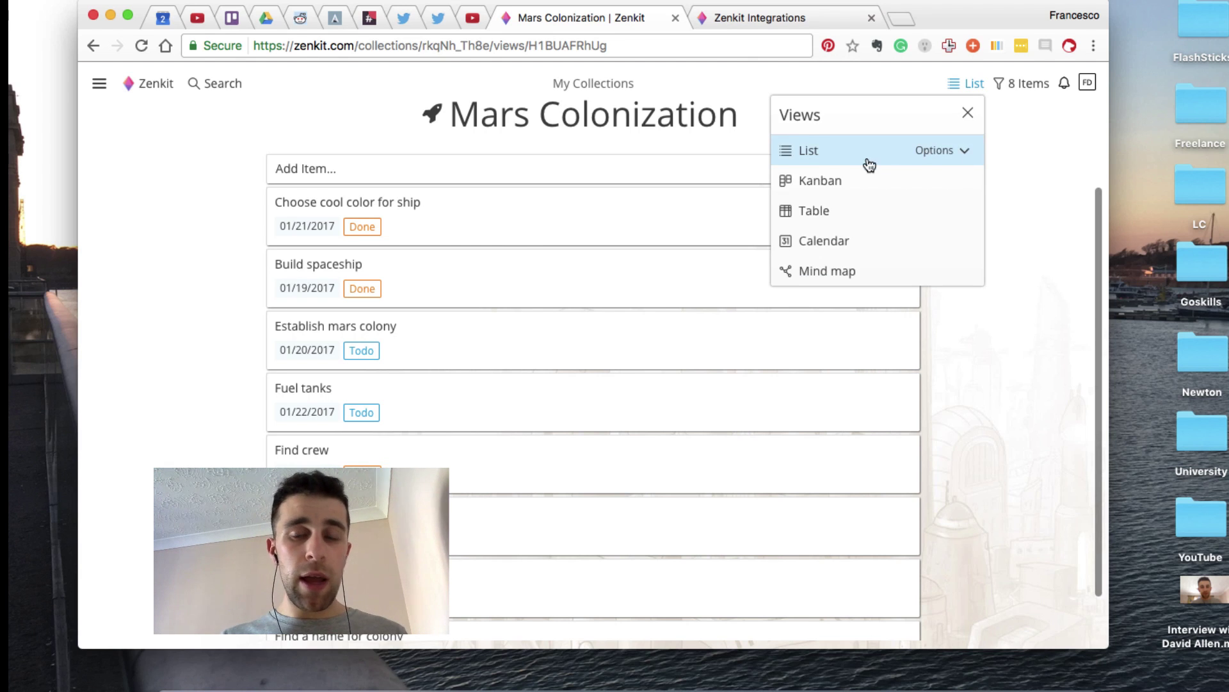
Switch back to Kanban view and reduce its item size to about three quarters of the maximum
left_click(963, 185)
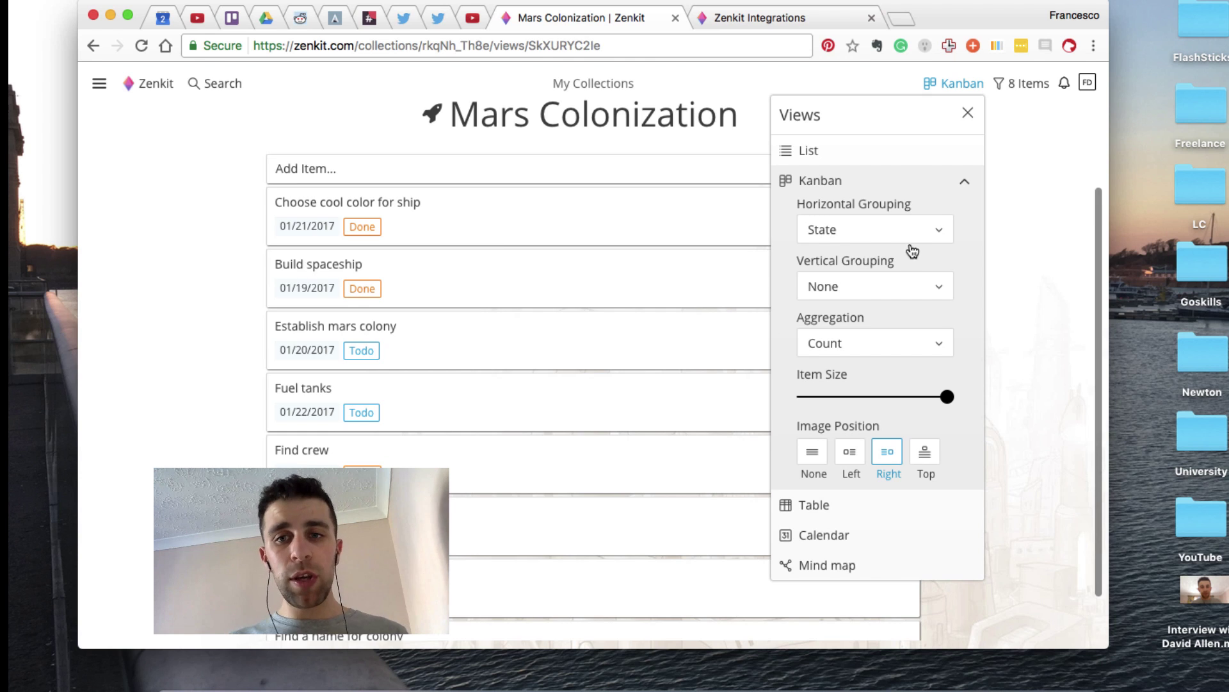
left_click_drag(947, 398, 911, 398)
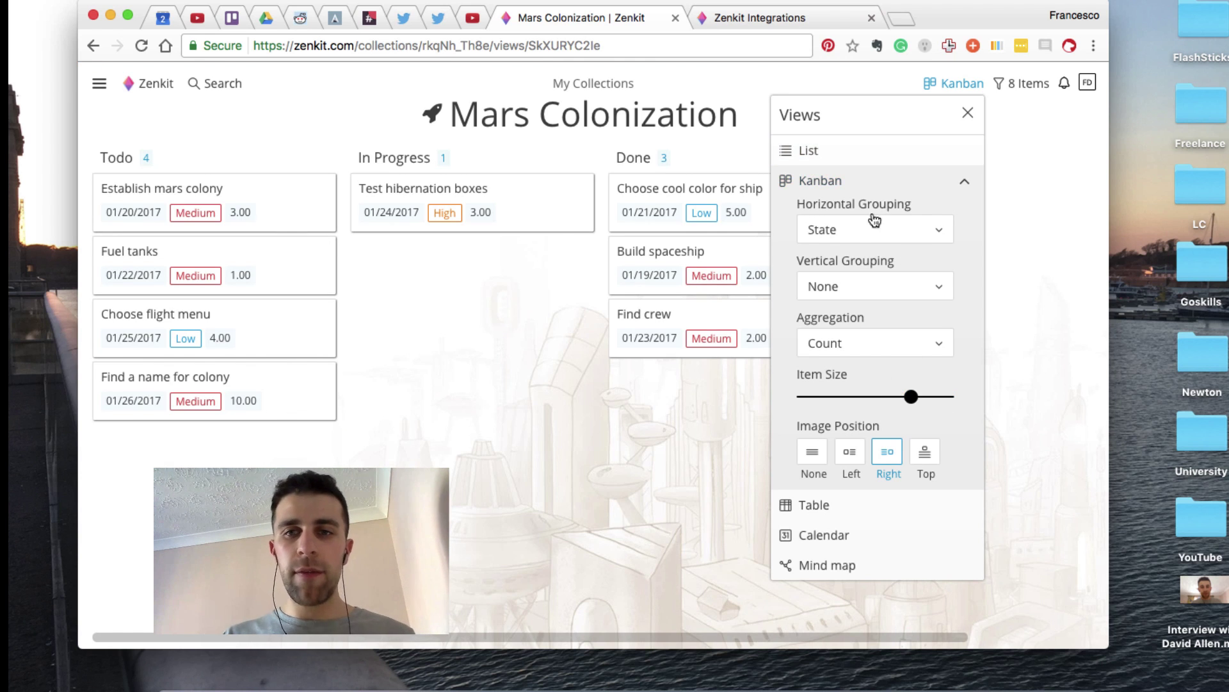
left_click(965, 184)
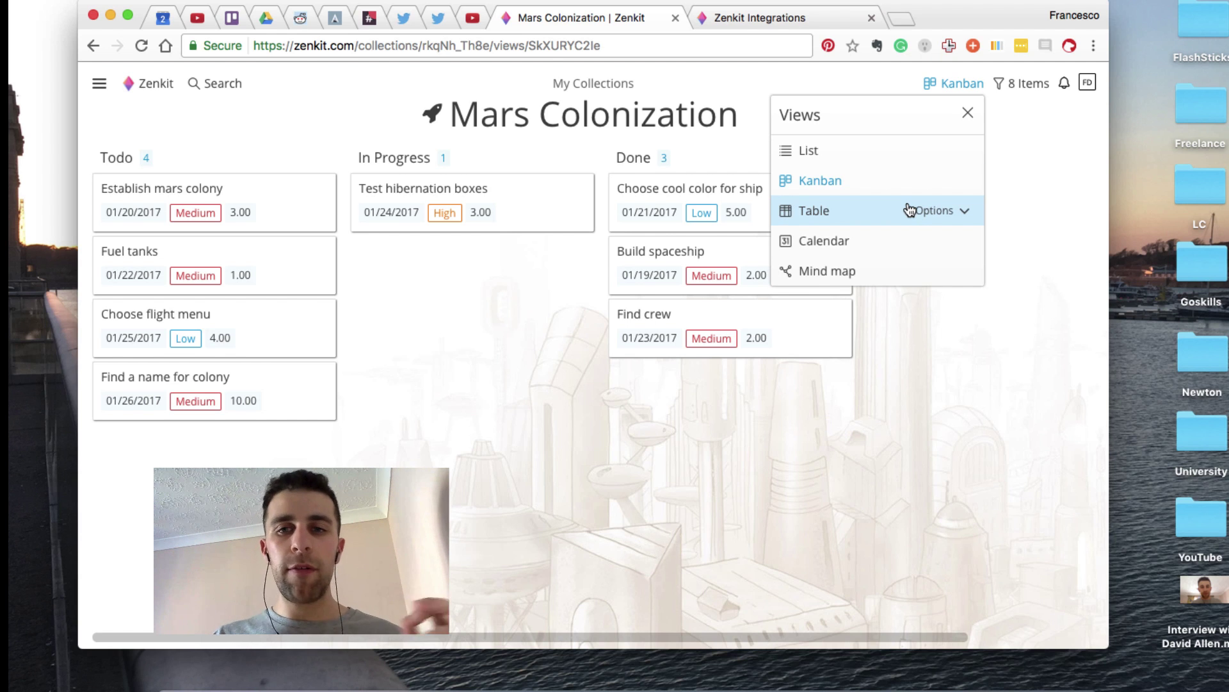
View the collection as a Table and as a Calendar, including the display options of each
left_click(924, 215)
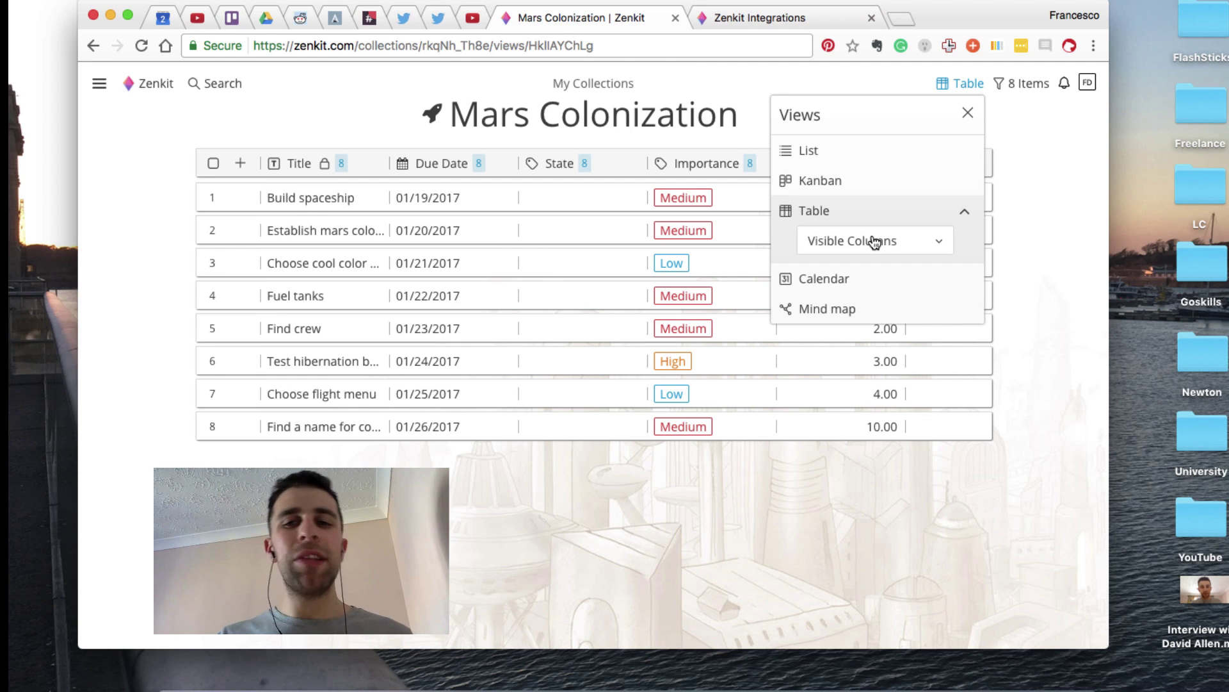
left_click(916, 277)
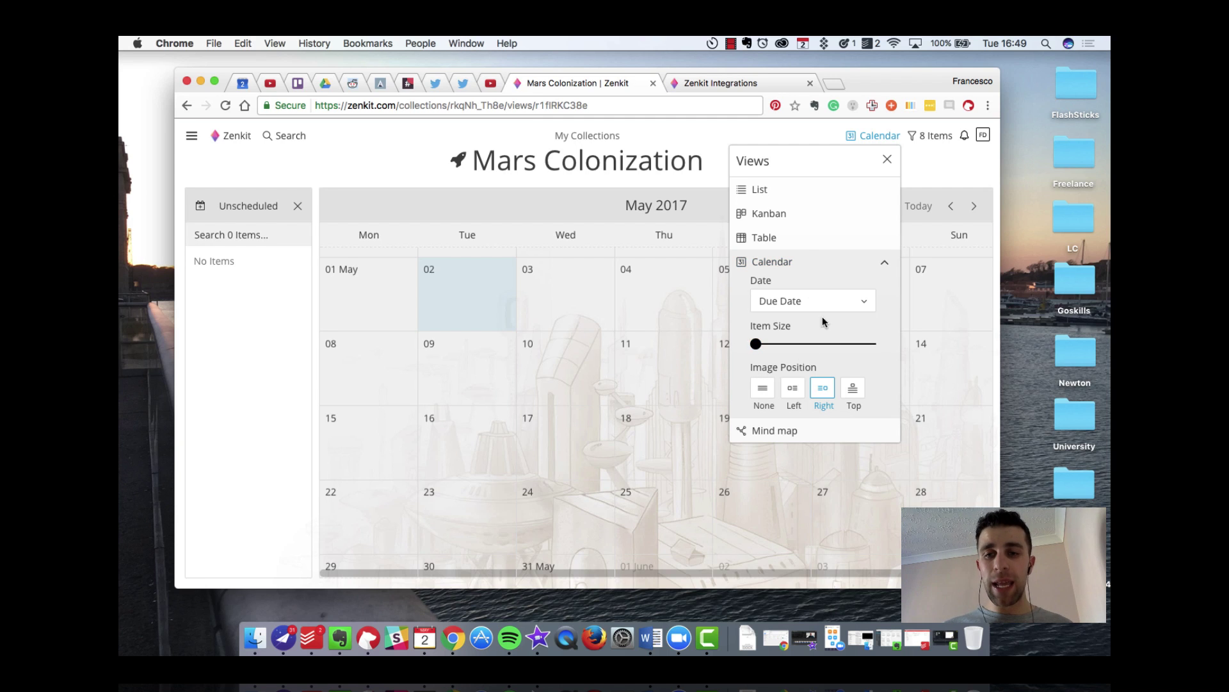
Switch to Mind map view and place the unconnected "Choose cool color for ship" item on the canvas
left_click(797, 431)
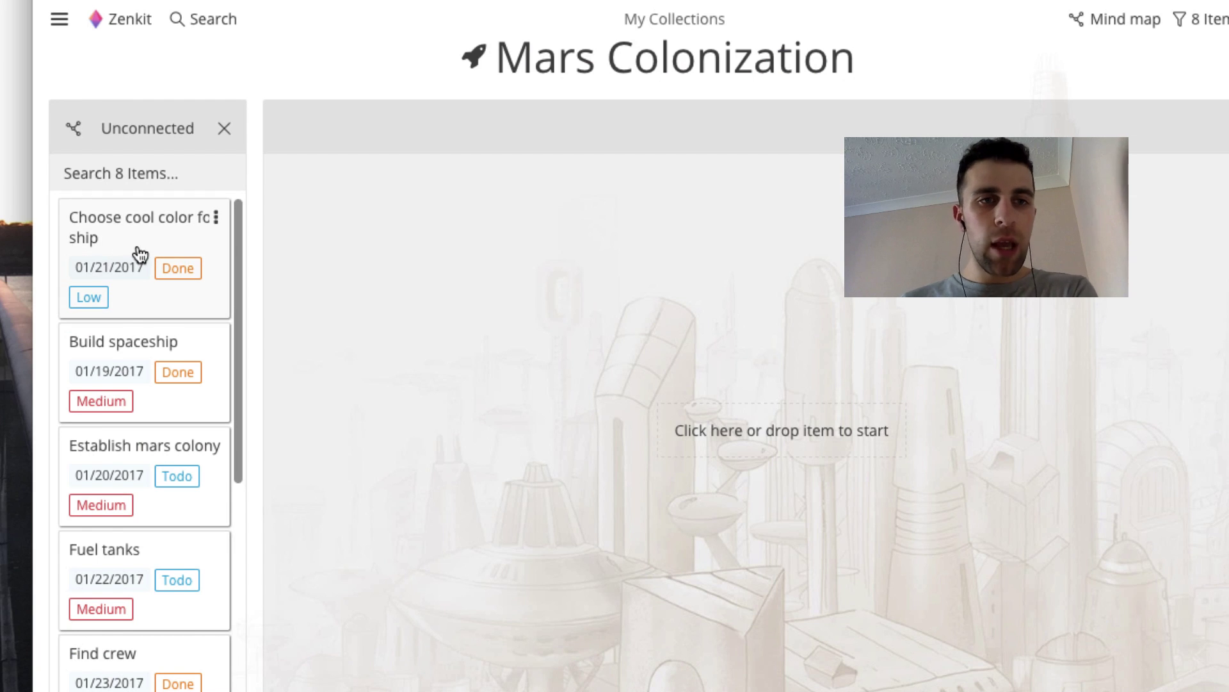
left_click_drag(242, 284, 637, 265)
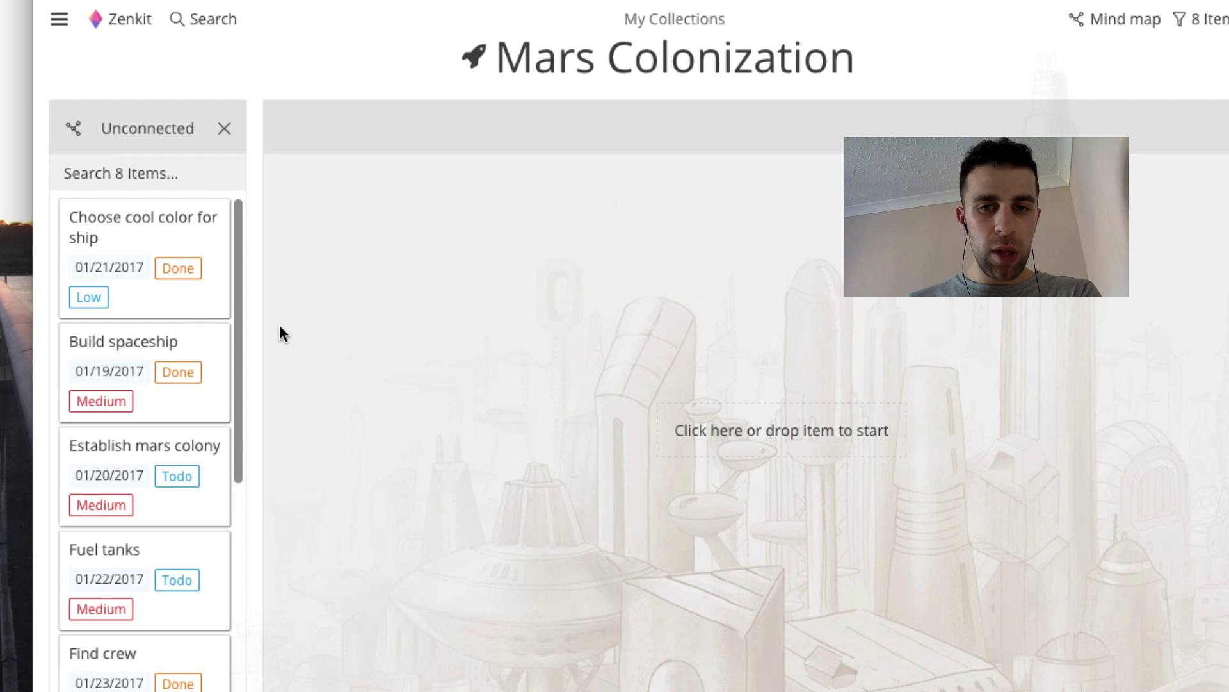
left_click_drag(233, 263, 698, 431)
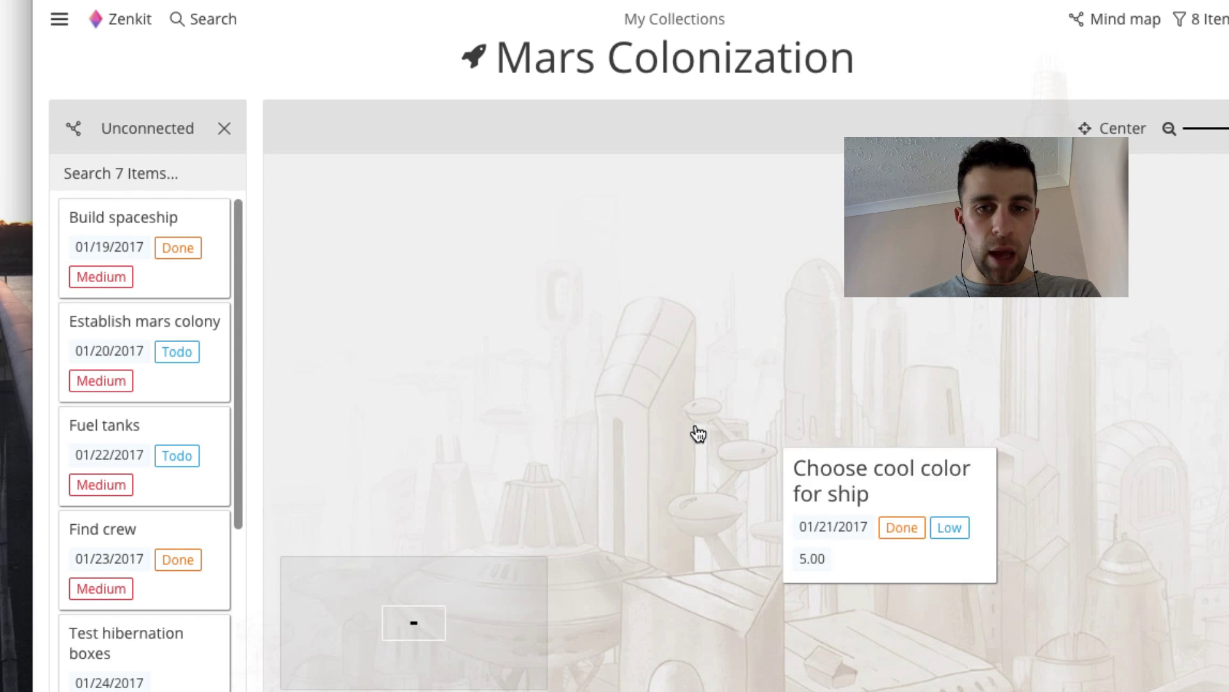
left_click_drag(872, 495, 761, 366)
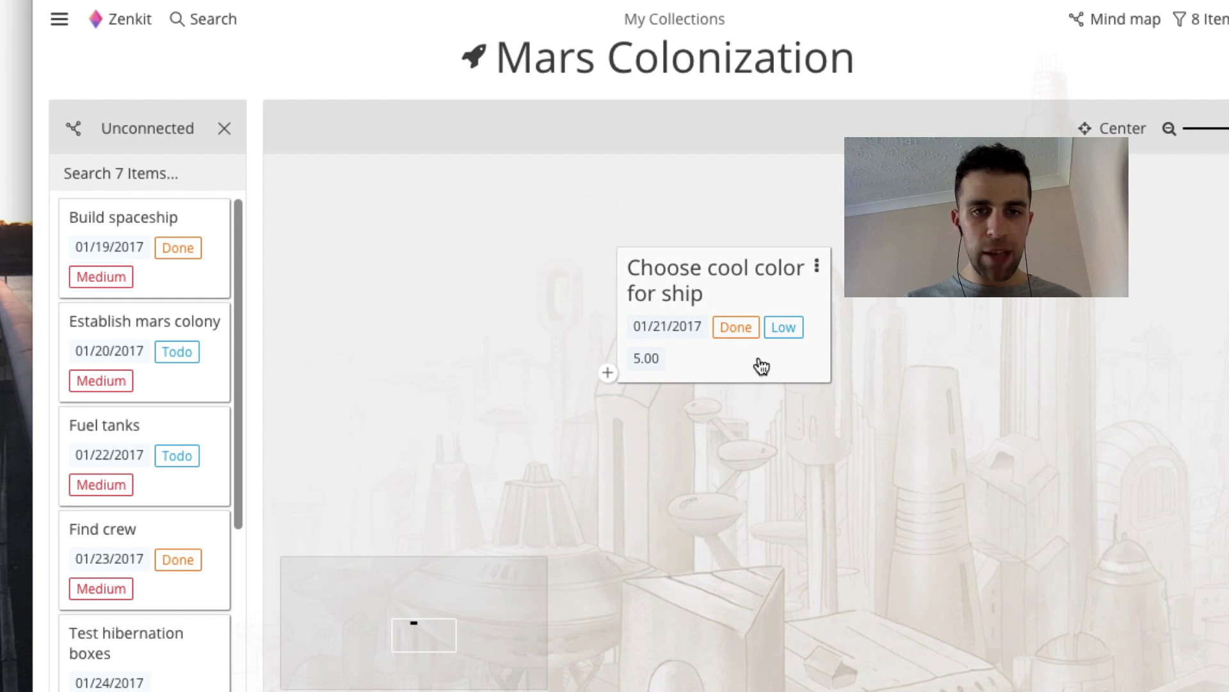
Add a new item named "Connect up things" linked to "Choose cool color for ship" in the mind map
left_click(608, 373)
type("H")
key("Return")
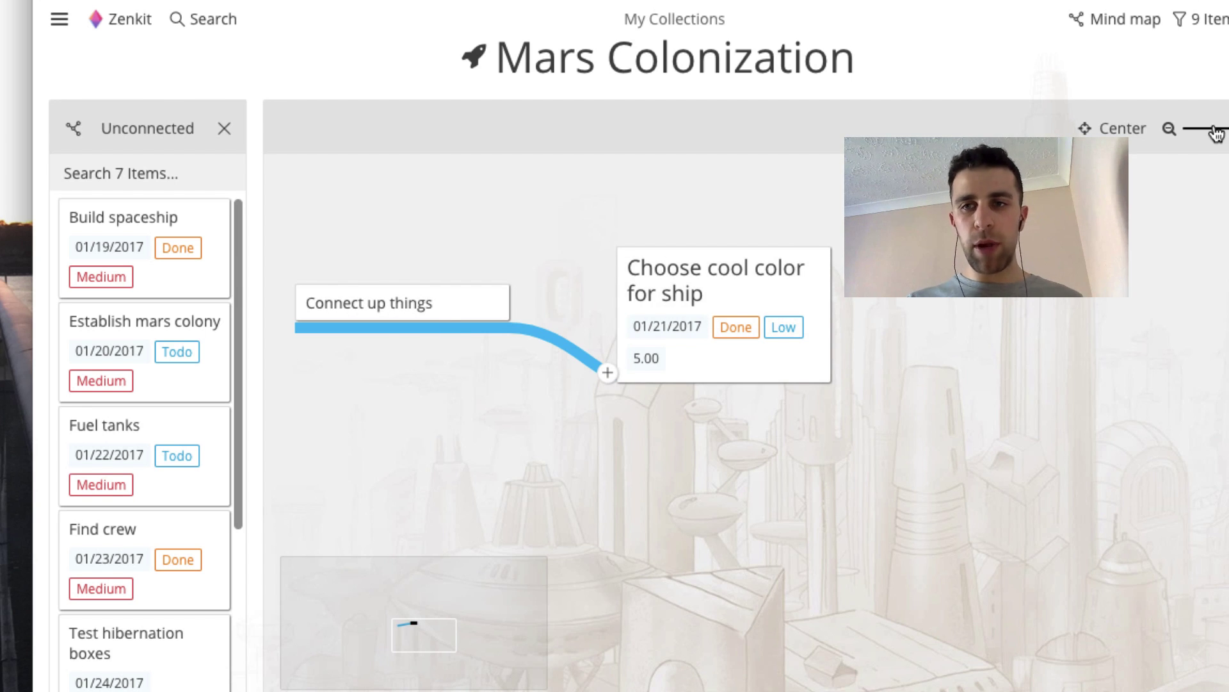
left_click_drag(1217, 133, 1212, 130)
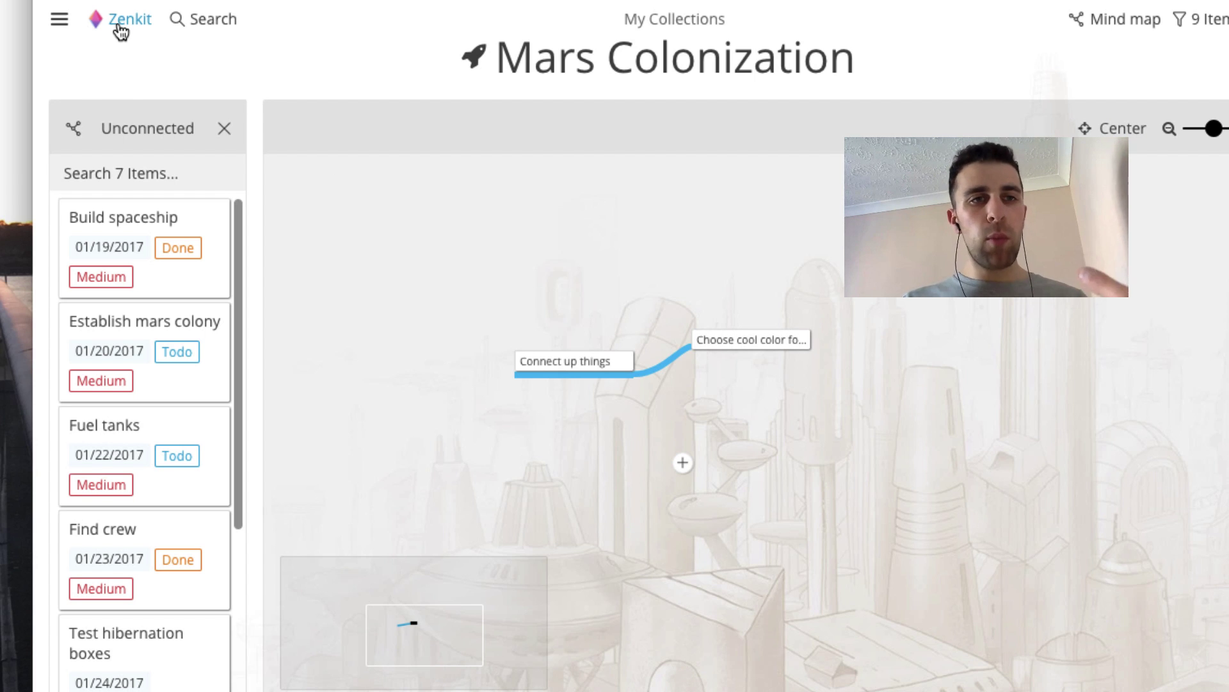
Open the My Collections team overview and show its members
left_click(183, 22)
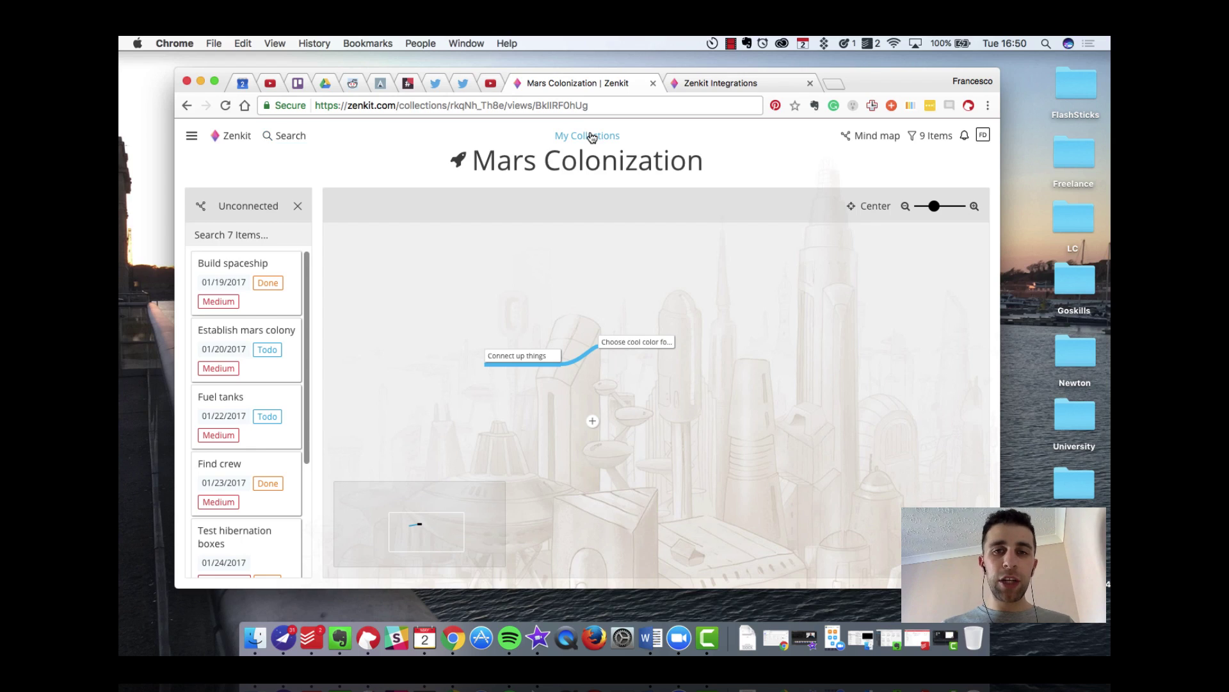
left_click(680, 21)
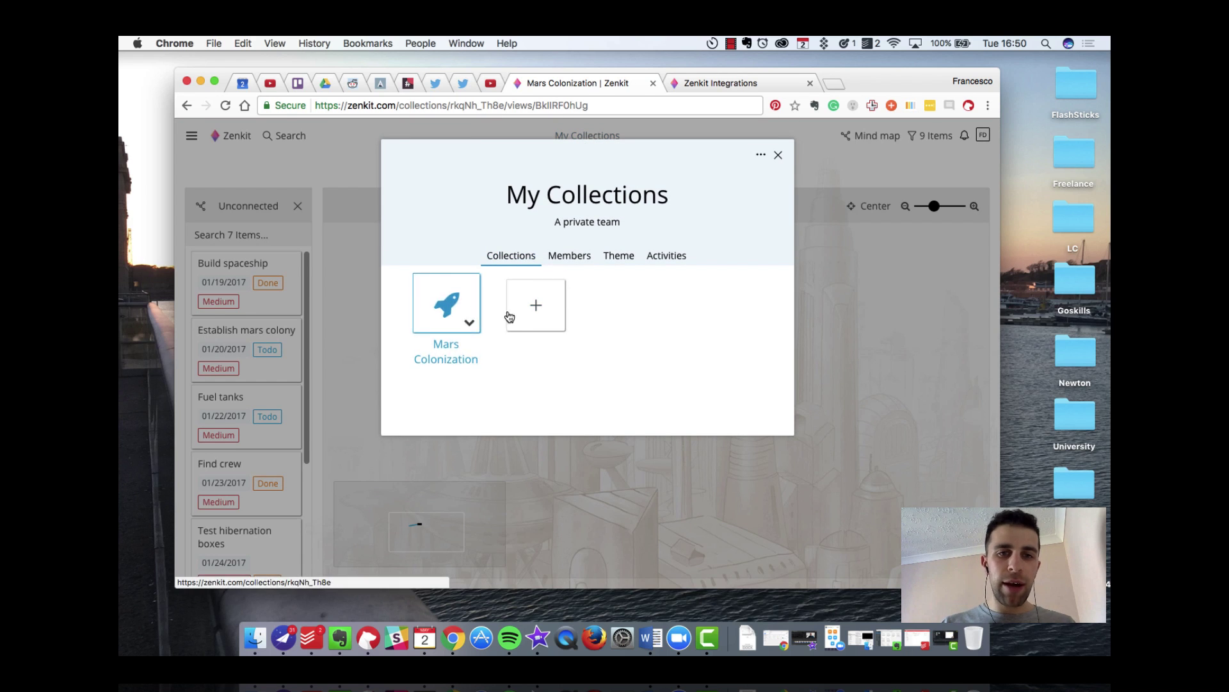
left_click(573, 257)
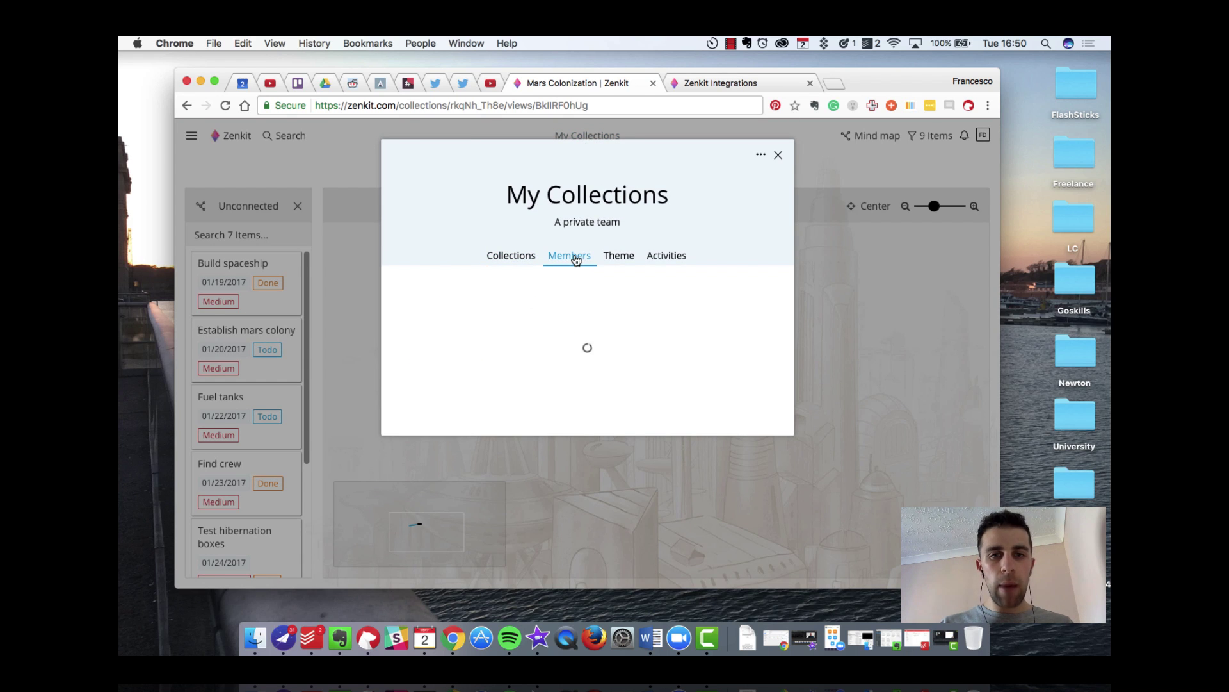
Browse the team's theme options, from colors, images and textures to the custom theme
left_click(607, 257)
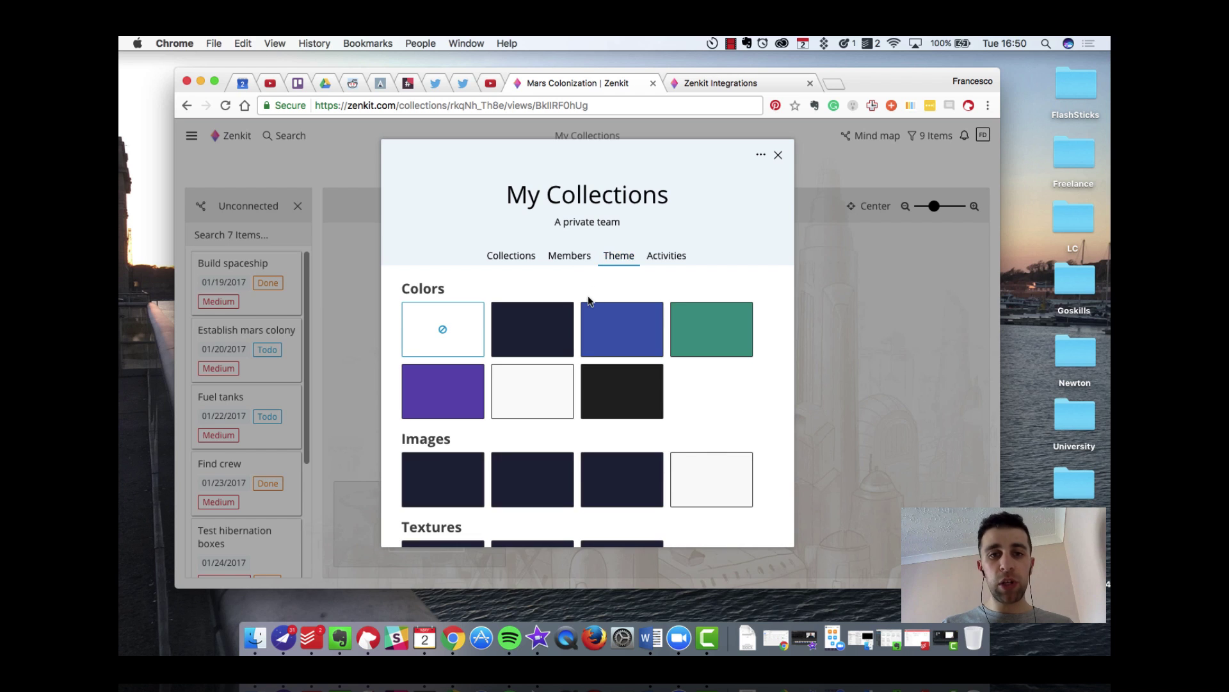
scroll(584, 389, "down", 5)
scroll(584, 389, "up", 1)
scroll(584, 389, "down", 1)
scroll(583, 388, "up", 4)
scroll(582, 387, "down", 4)
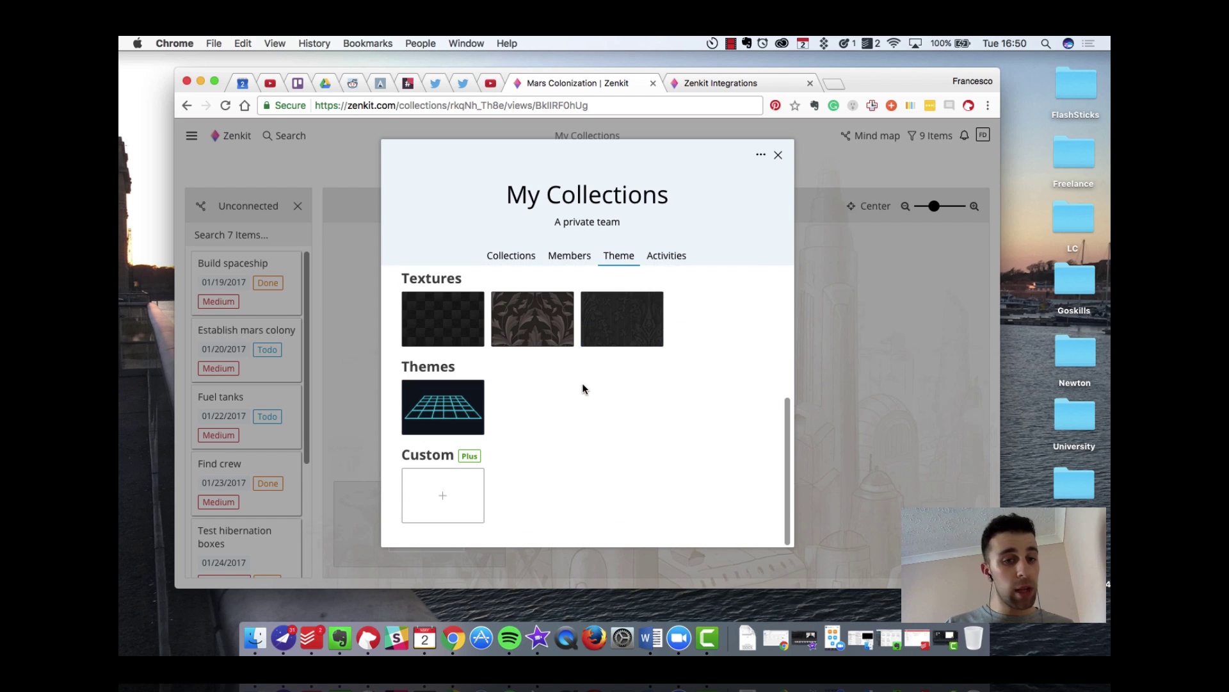
scroll(584, 376, "up", 4)
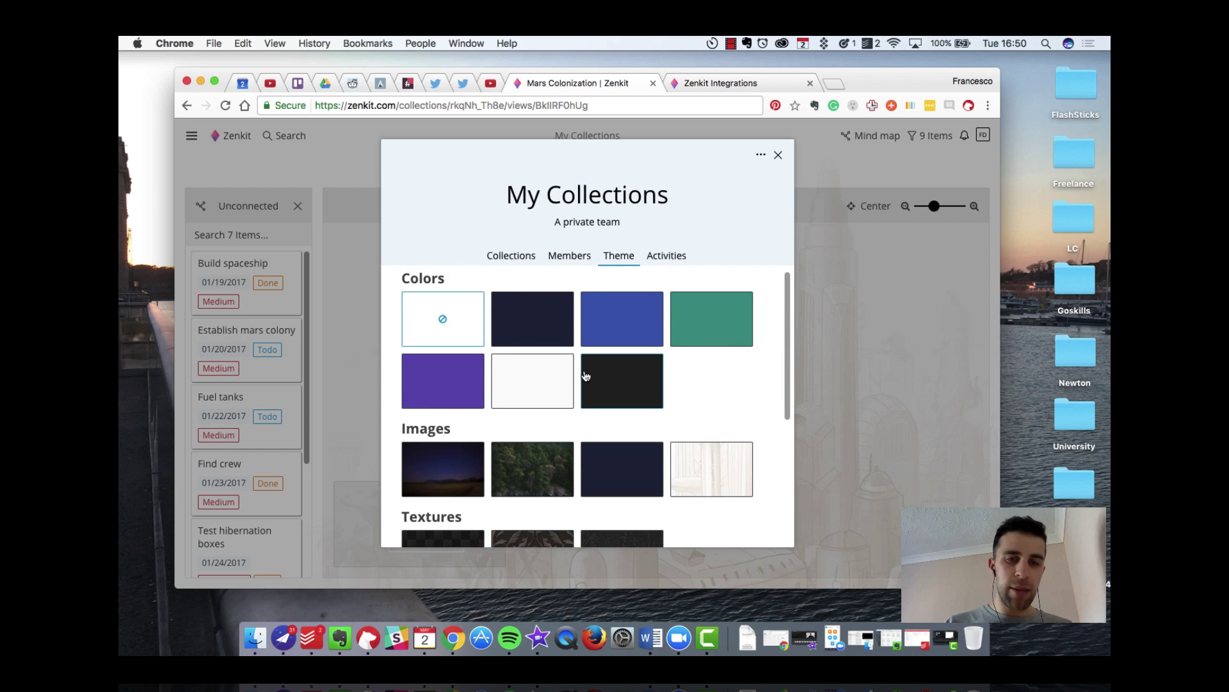
Review the team's activity history, then close the My Collections overview
left_click(666, 255)
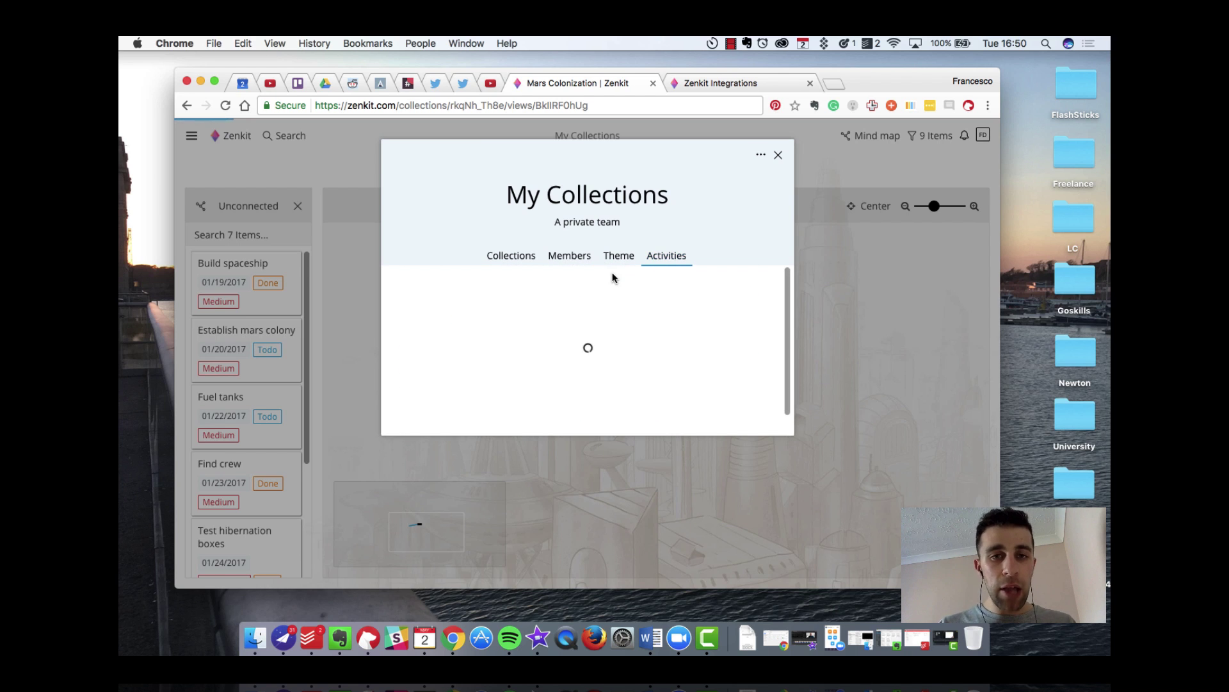
scroll(576, 315, "down", 1)
scroll(576, 315, "up", 1)
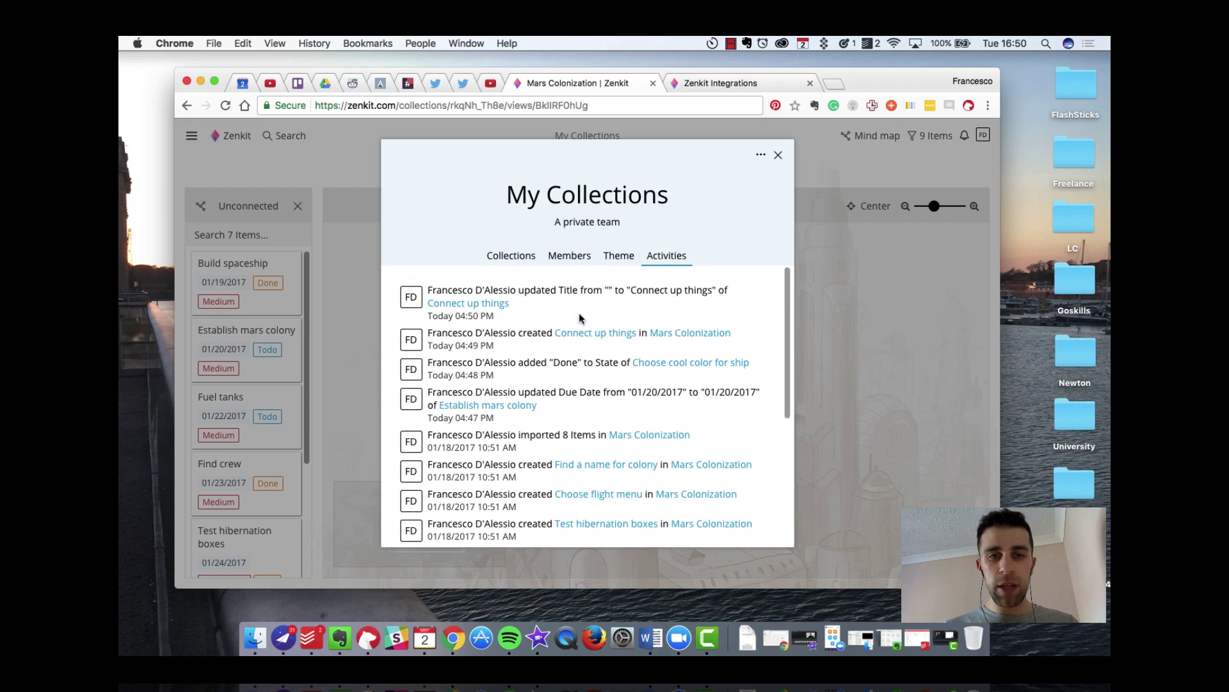
left_click(781, 157)
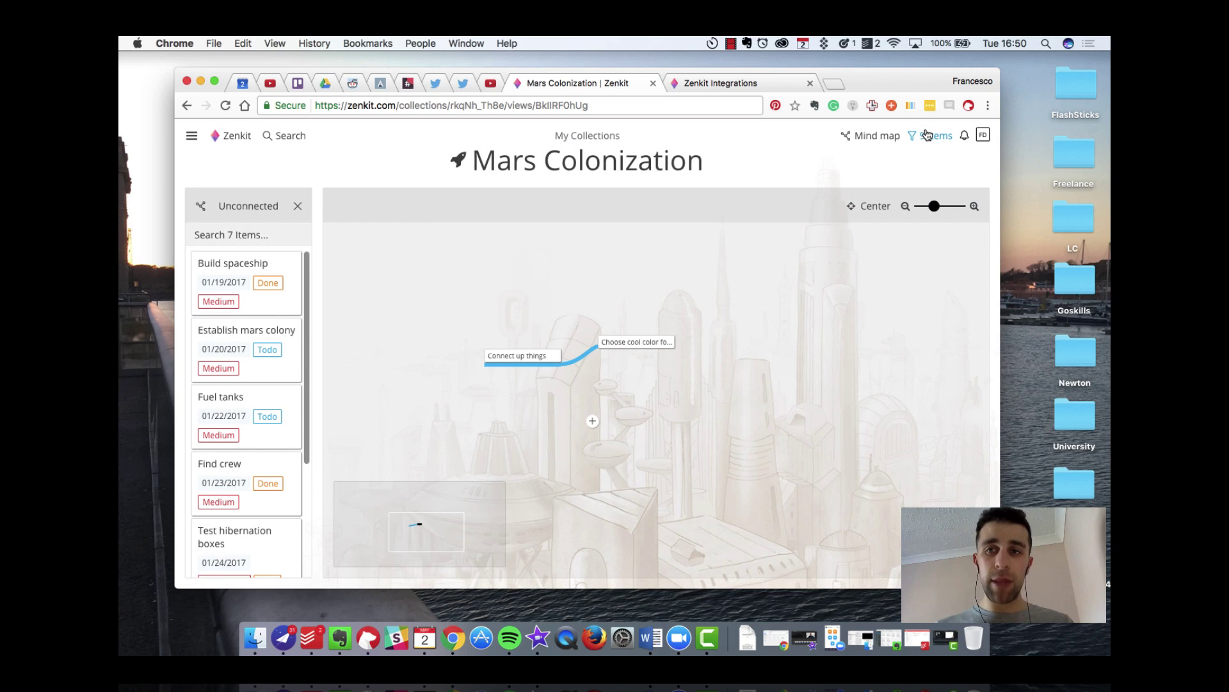
Open the personal profile page and look through its settings, including date format, start of week, Trello and API key
left_click(980, 136)
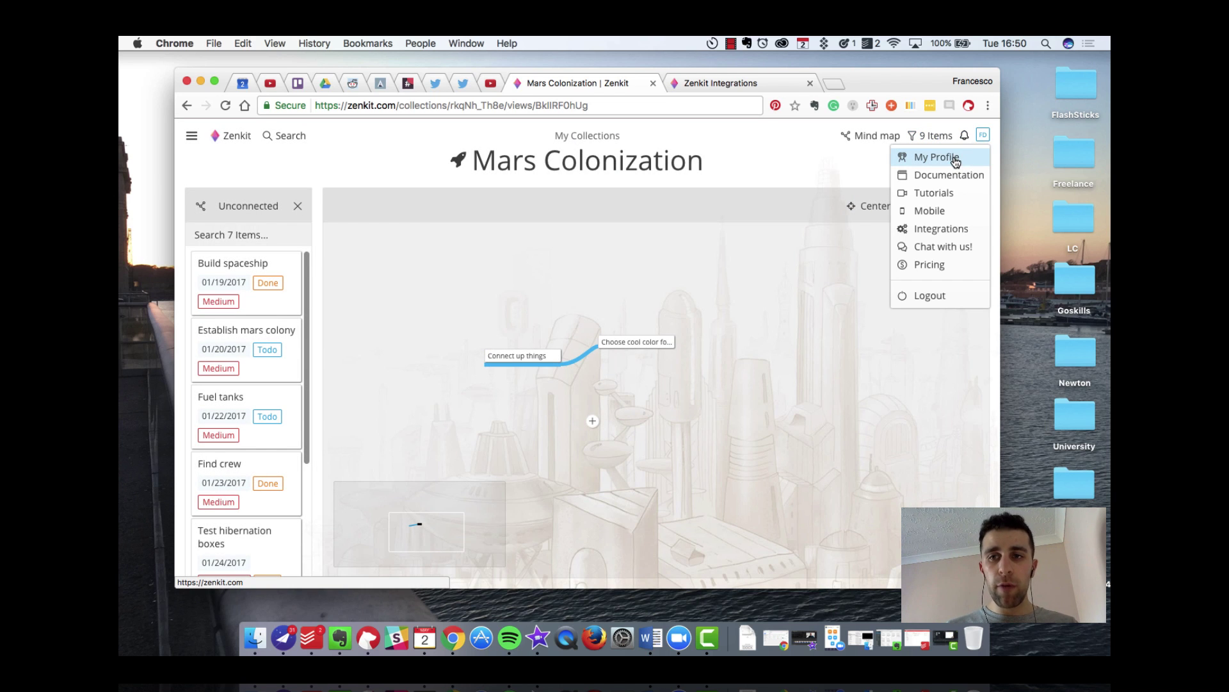
left_click(955, 161)
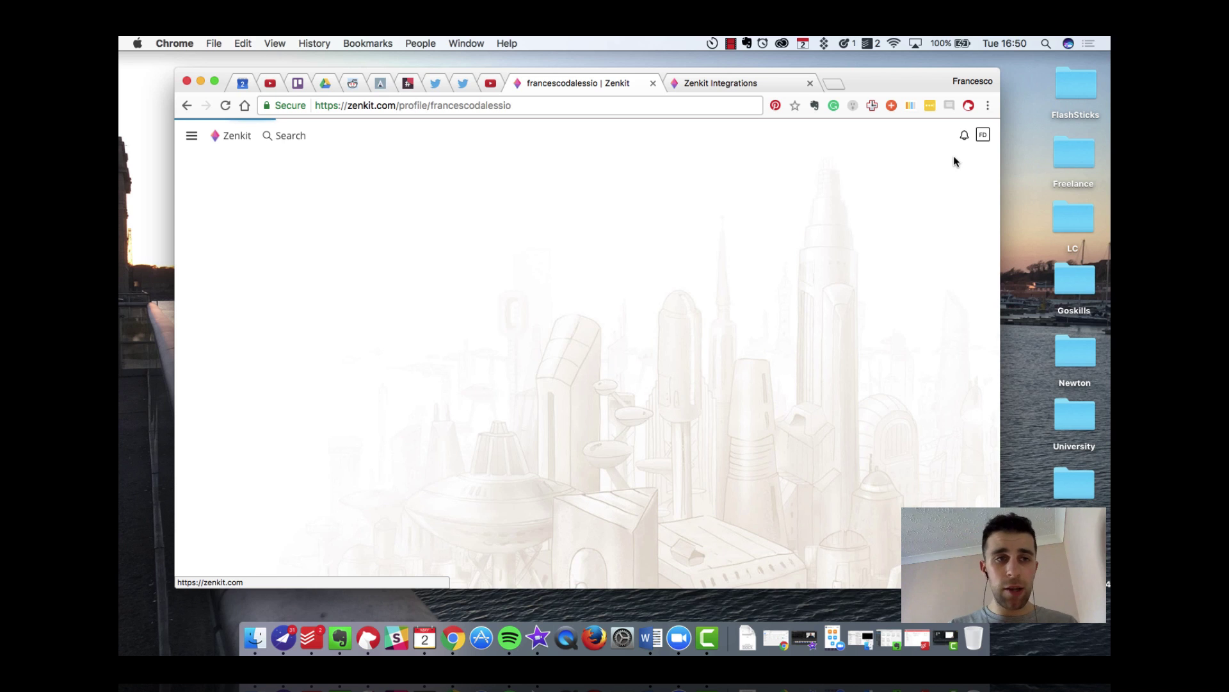
scroll(583, 352, "down", 2)
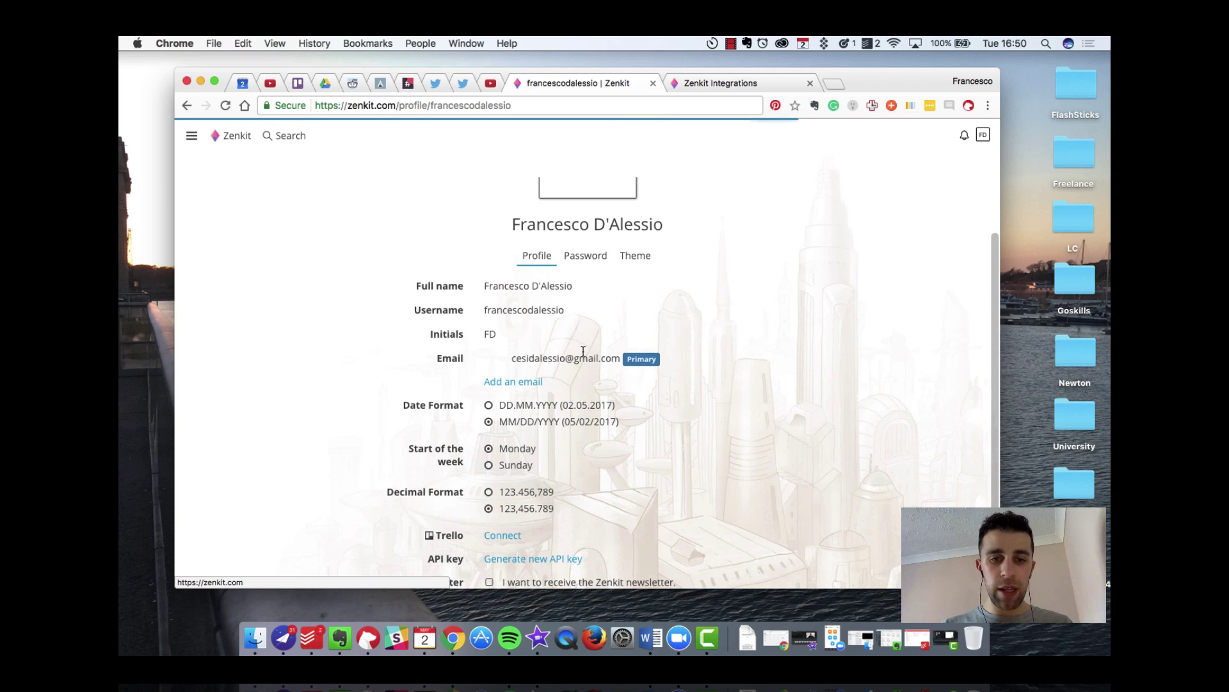
scroll(584, 353, "down", 3)
scroll(584, 351, "up", 5)
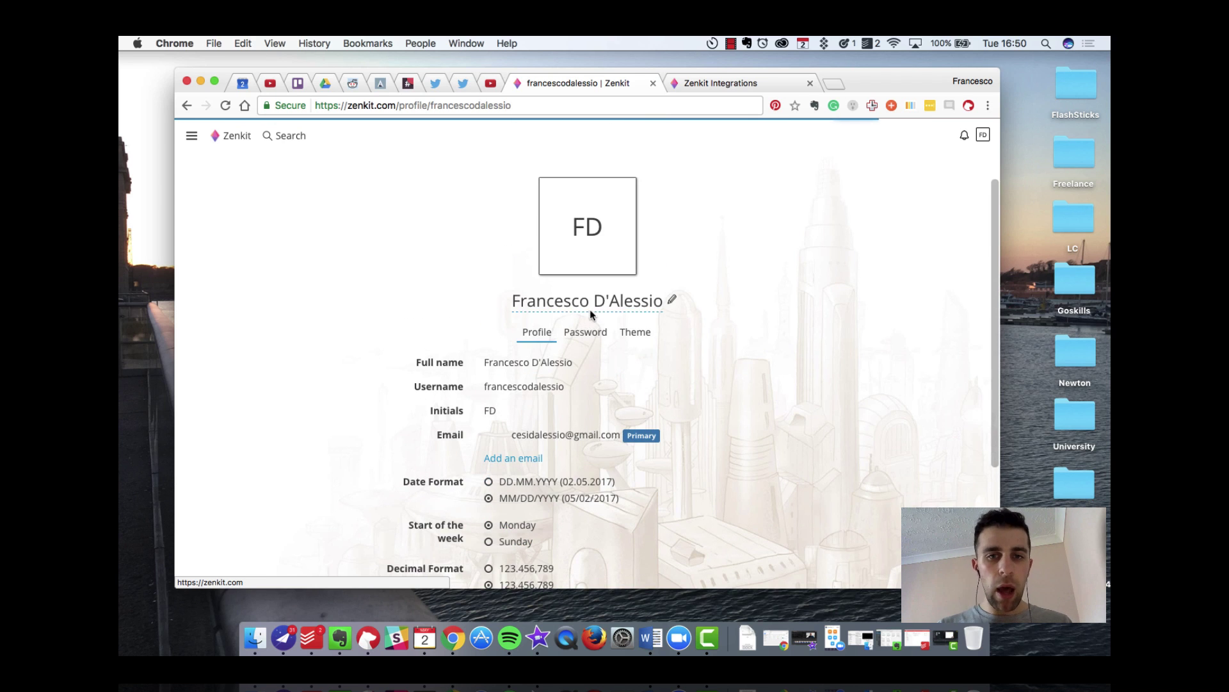
Open the Zenkit Integrations page and look over the available integrations
left_click(985, 142)
left_click(948, 229)
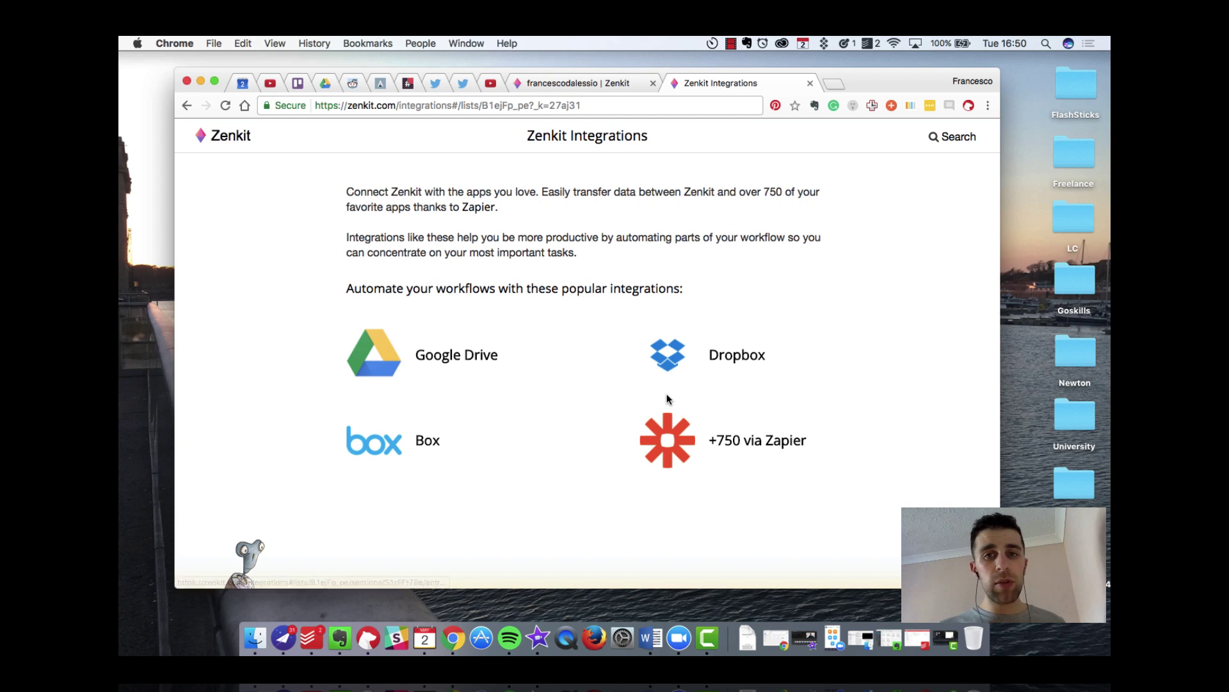
scroll(667, 399, "down", 1)
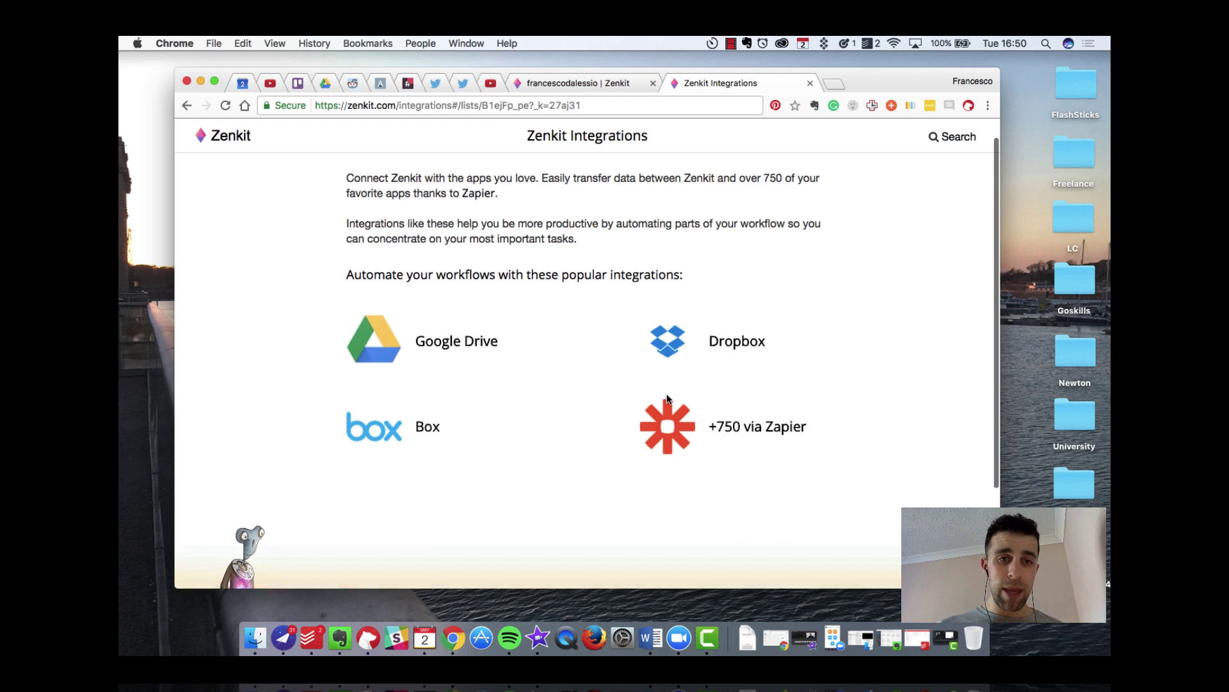
scroll(667, 398, "up", 2)
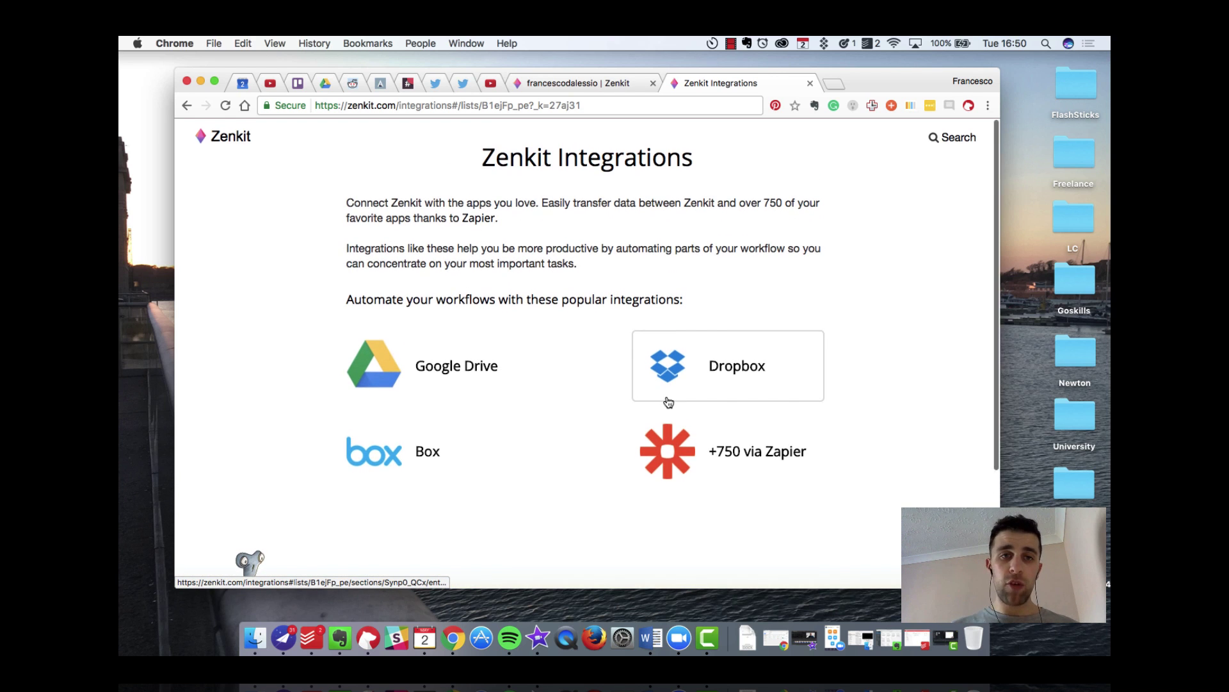
Return to the profile page and show the recent collections
left_click(595, 87)
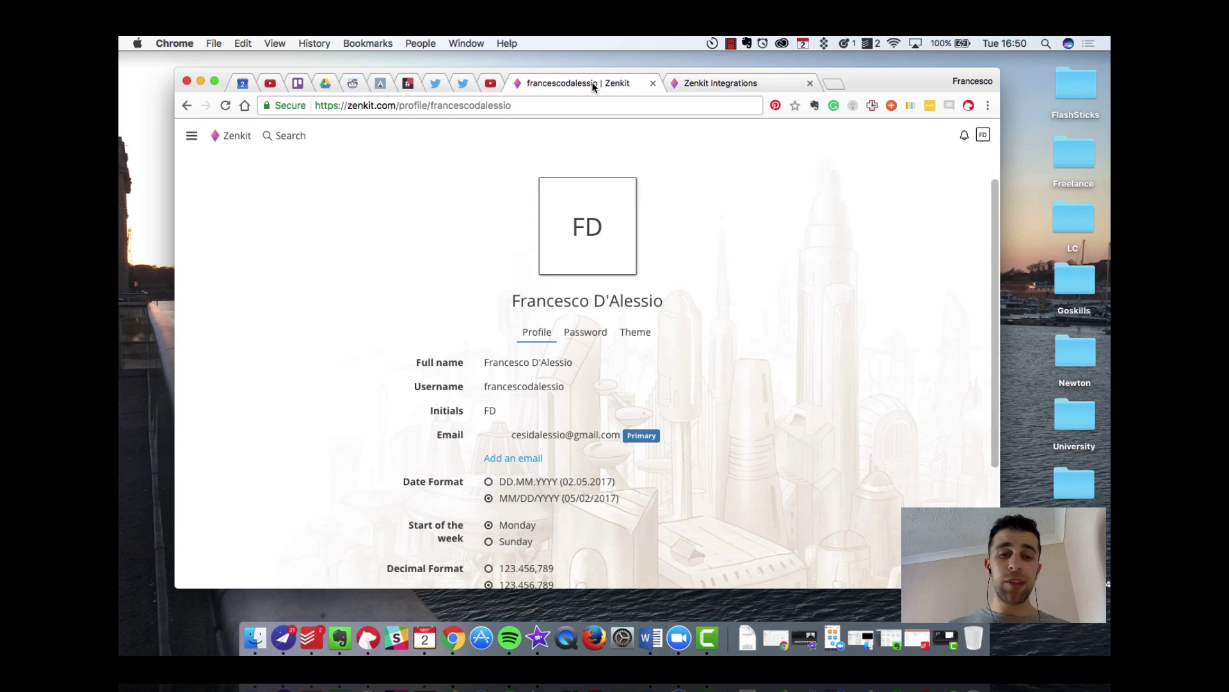
left_click(192, 136)
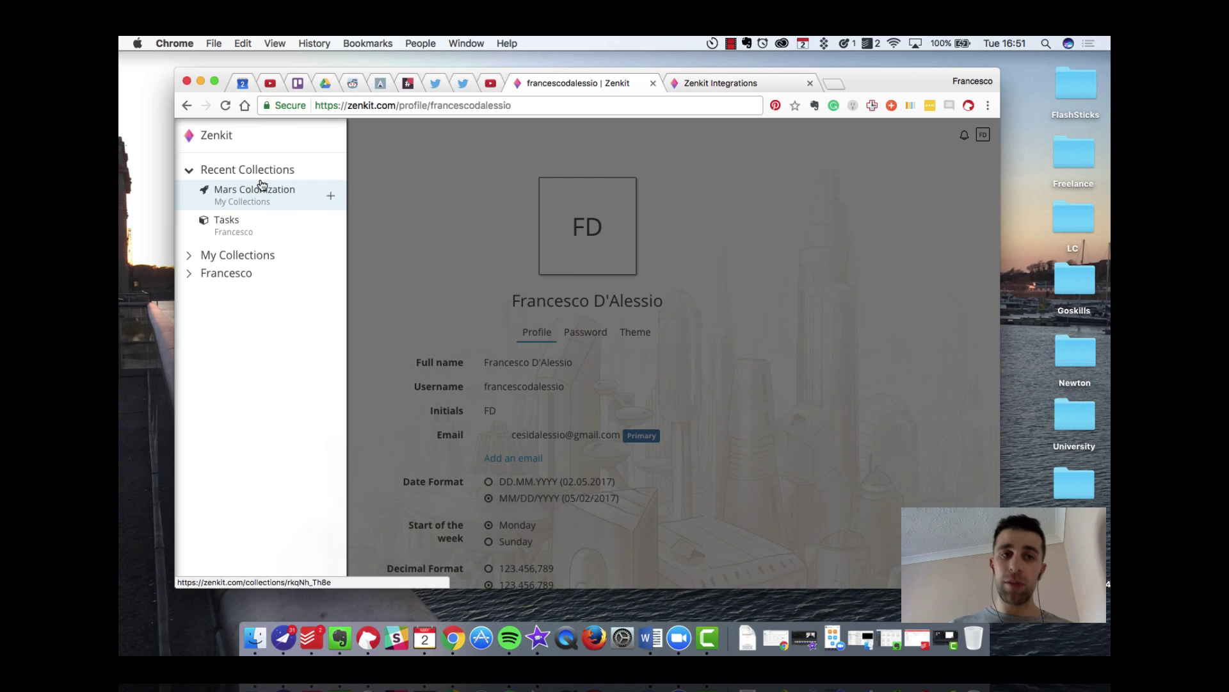
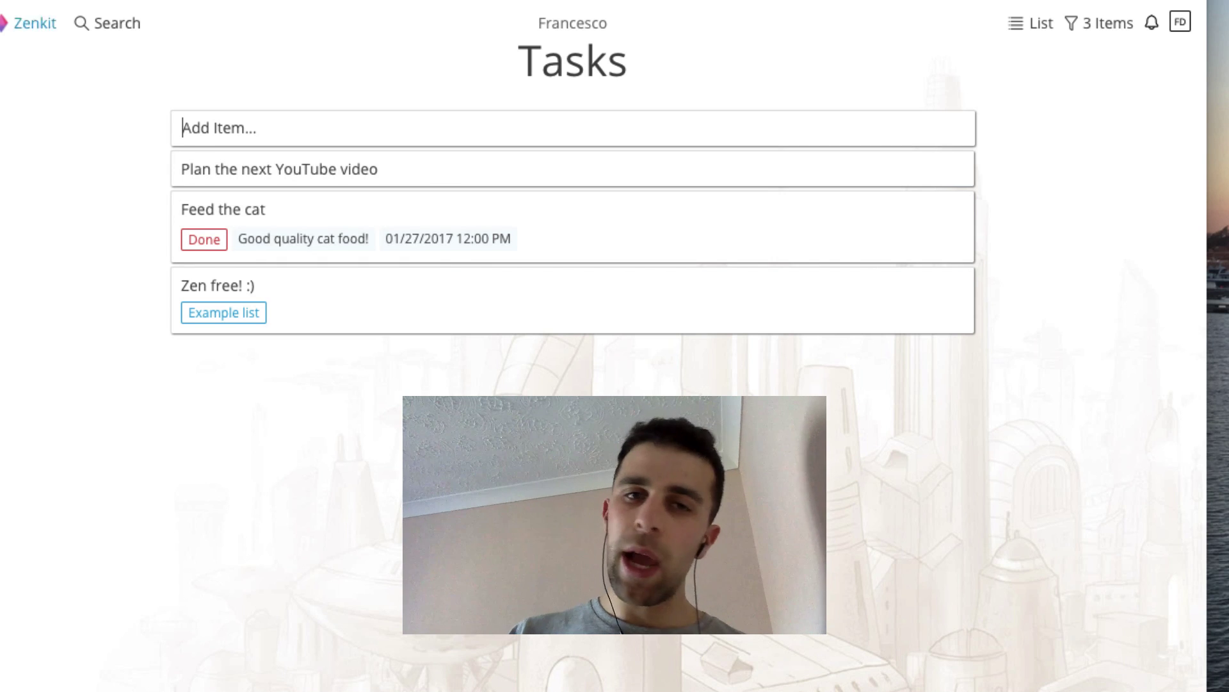
Go from the Tasks collection to Mars Colonization and switch it to Kanban view
mouse_move(12, 66)
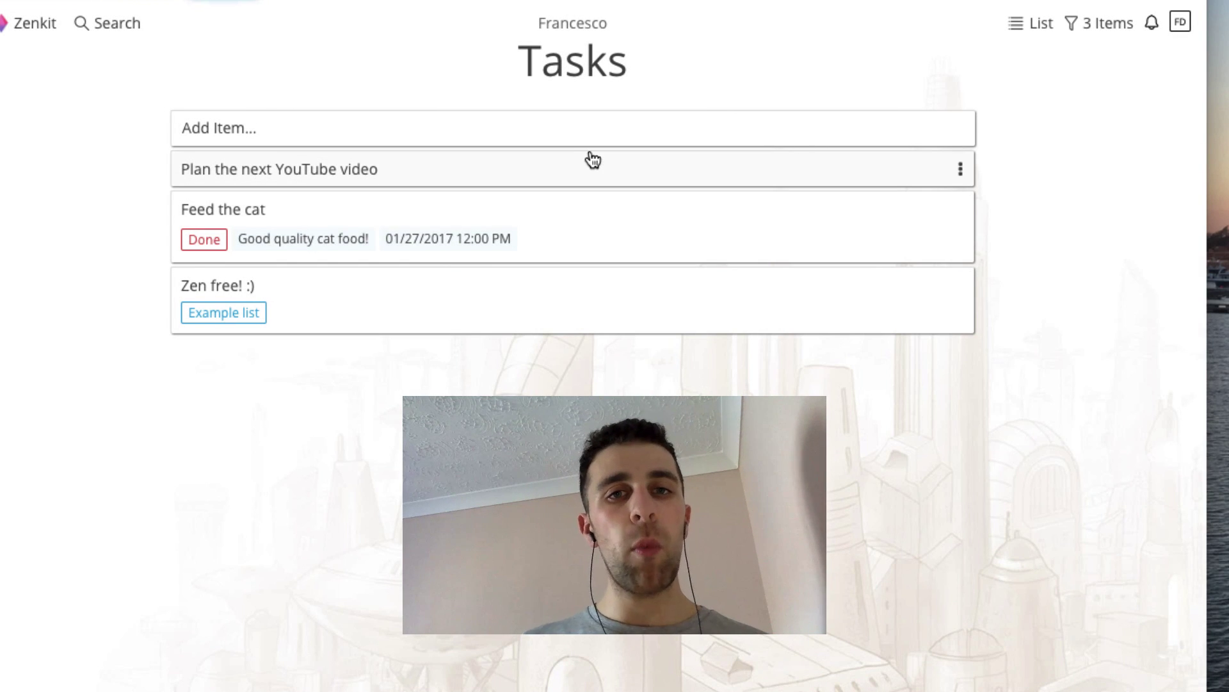
left_click(592, 159)
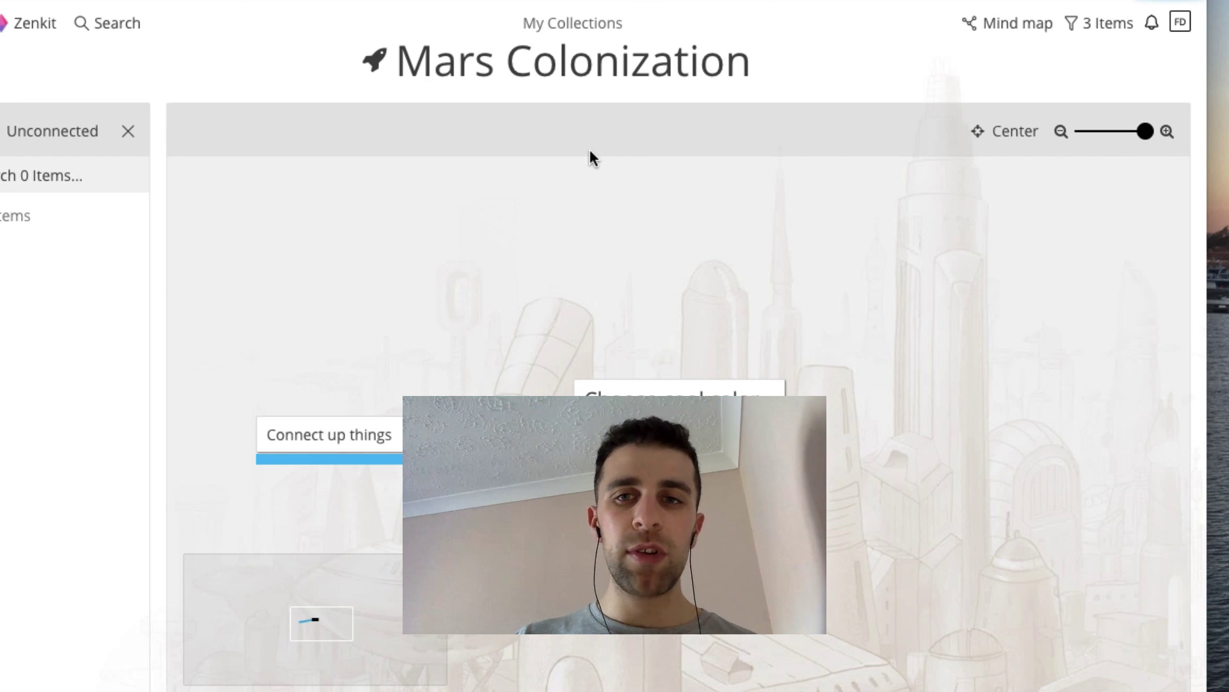
left_click(1001, 23)
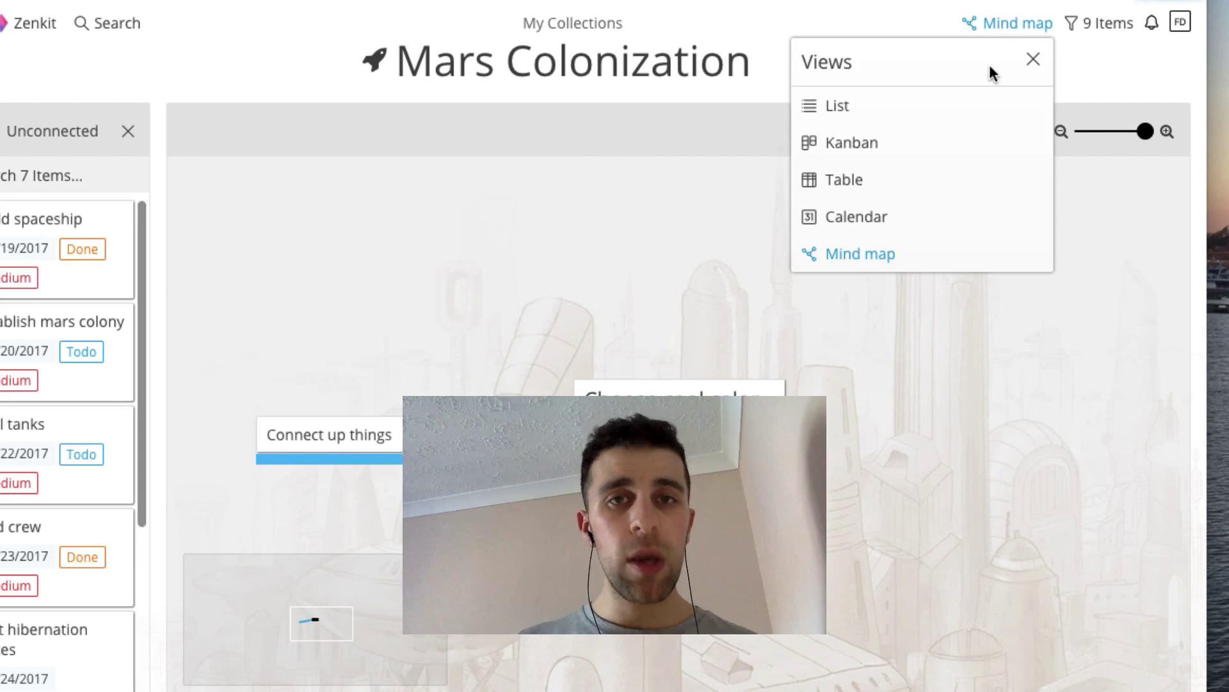
left_click(965, 145)
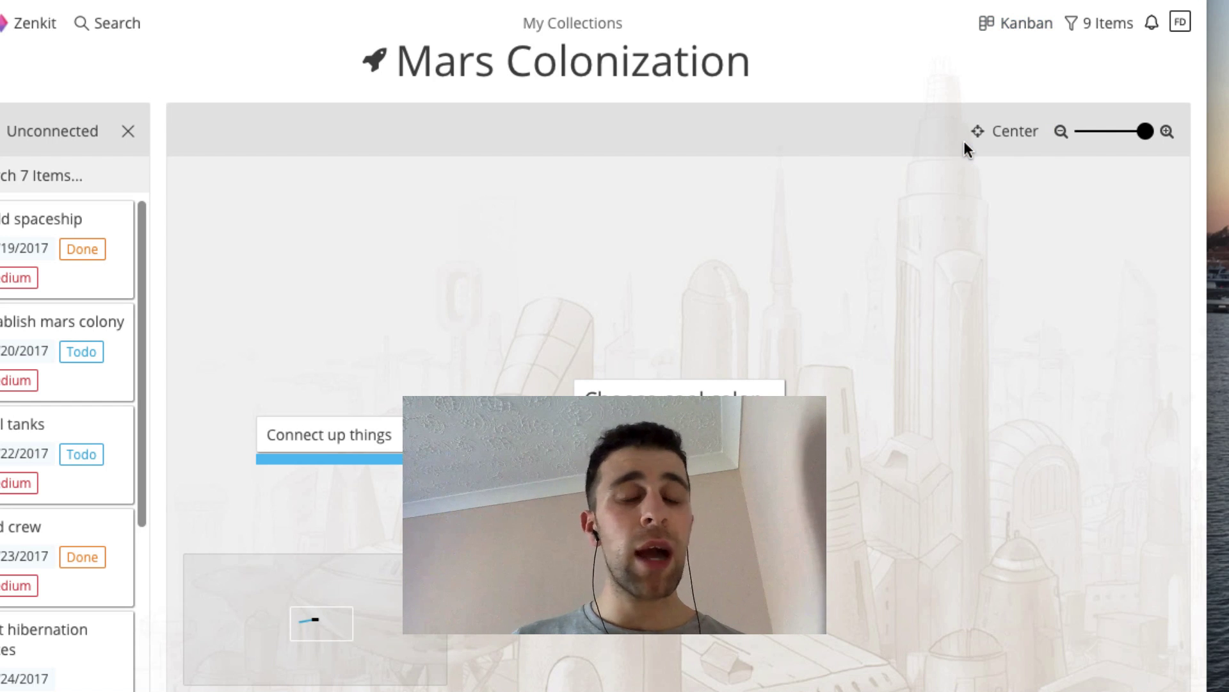